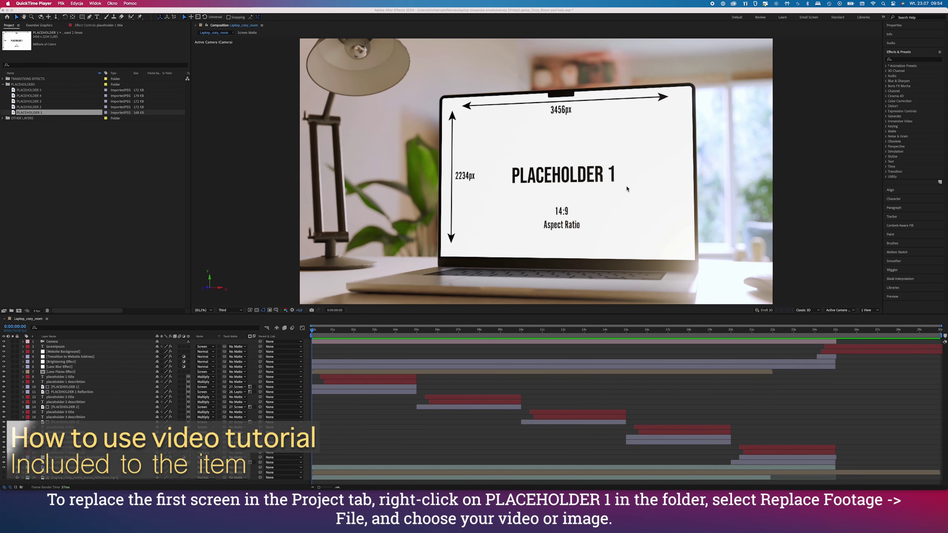
# Replace the PLACEHOLDER 1 footage with biotechnology-site5.jpg
pyautogui.rightClick(34, 117)
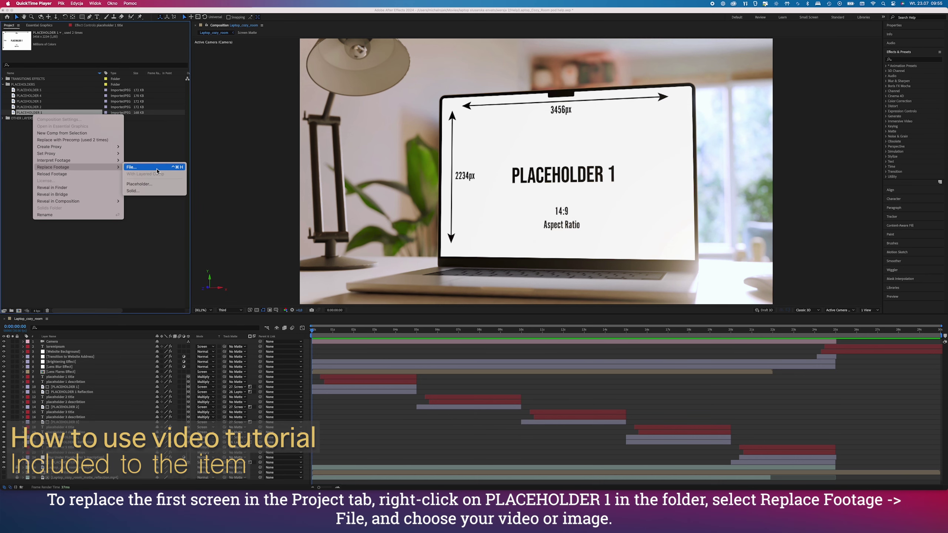
pyautogui.click(131, 167)
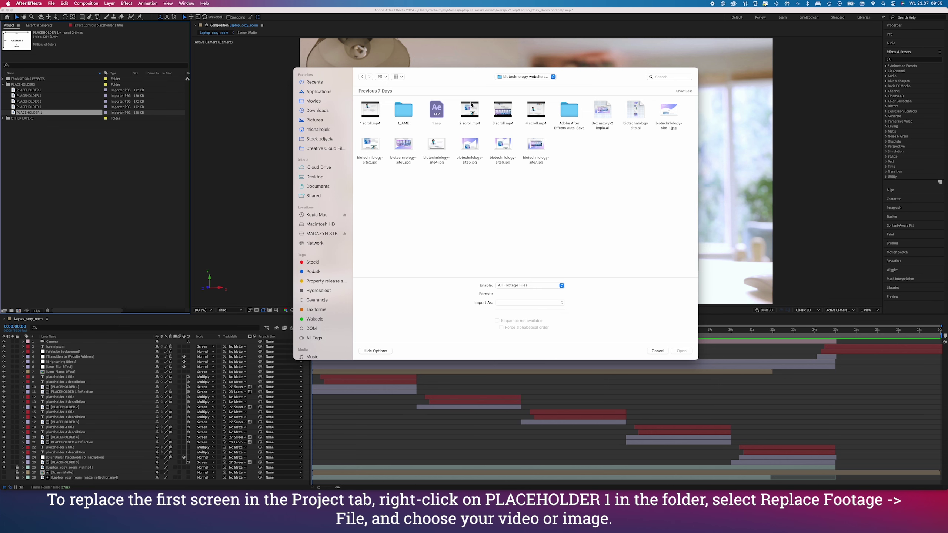
pyautogui.click(468, 147)
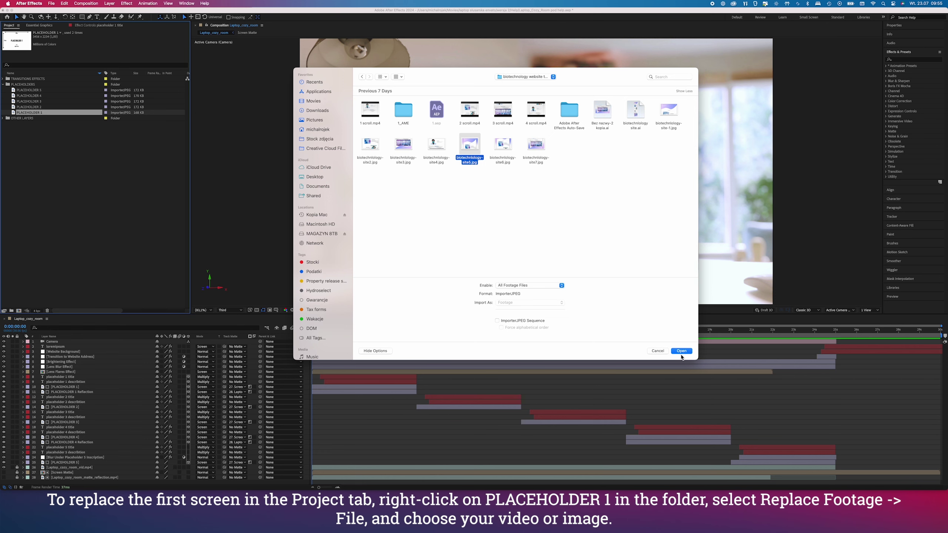
pyautogui.click(681, 351)
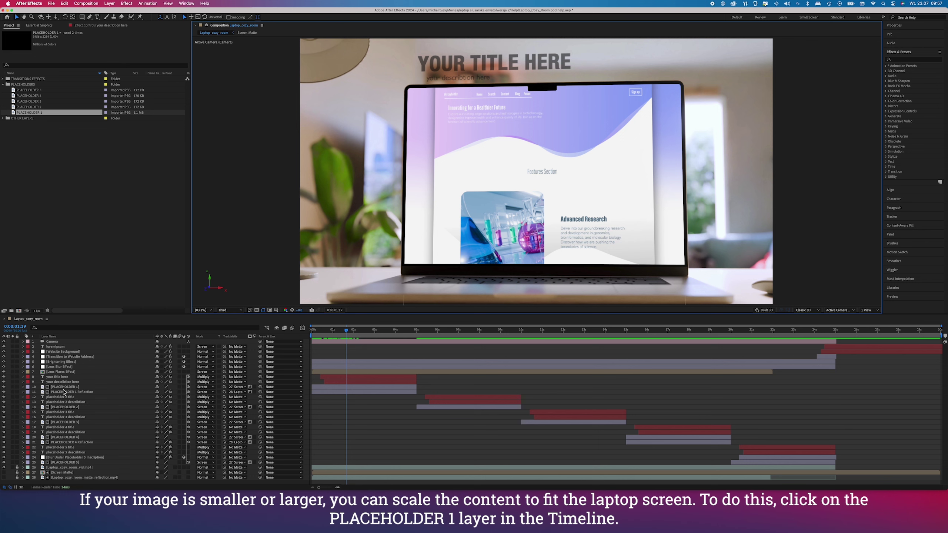
# Scale up the PLACEHOLDER 1 layer so the biotechnology screenshot fills the laptop screen
pyautogui.click(63, 387)
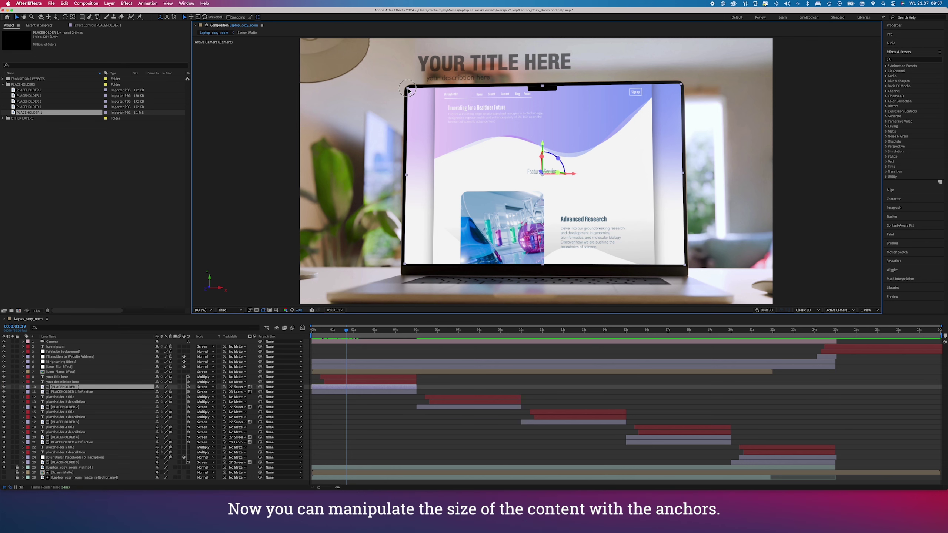
pyautogui.moveTo(407, 88)
pyautogui.mouseDown()
pyautogui.moveTo(389, 80)
pyautogui.moveTo(417, 103)
pyautogui.moveTo(407, 94)
pyautogui.mouseUp()
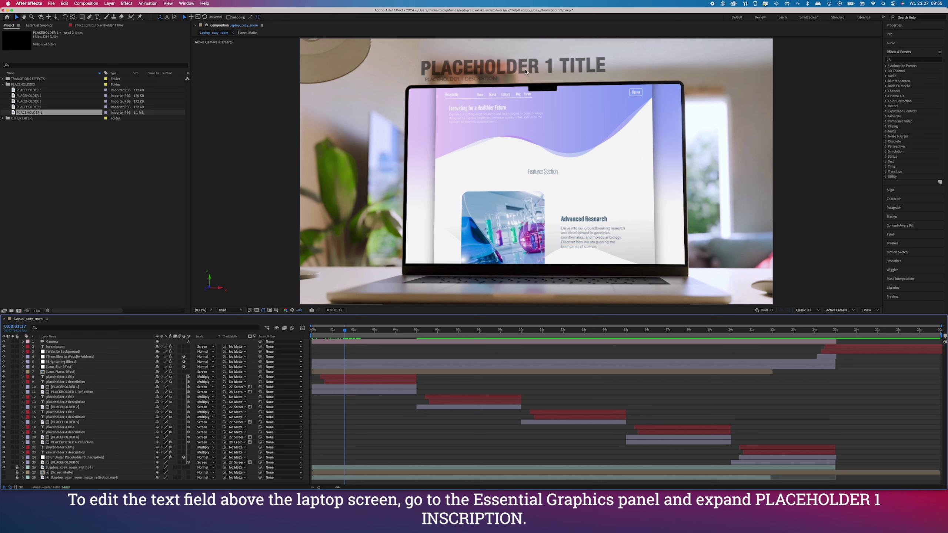
# Change the PLACEHOLDER 1 INSCRIPTION upper text to 'YOUR TITLE HERE' in Essential Graphics
pyautogui.click(36, 26)
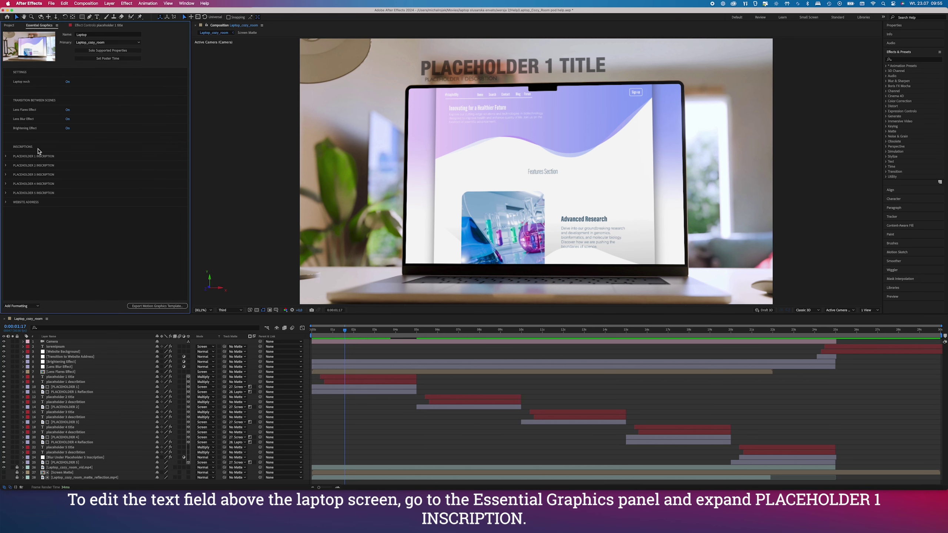
pyautogui.click(5, 157)
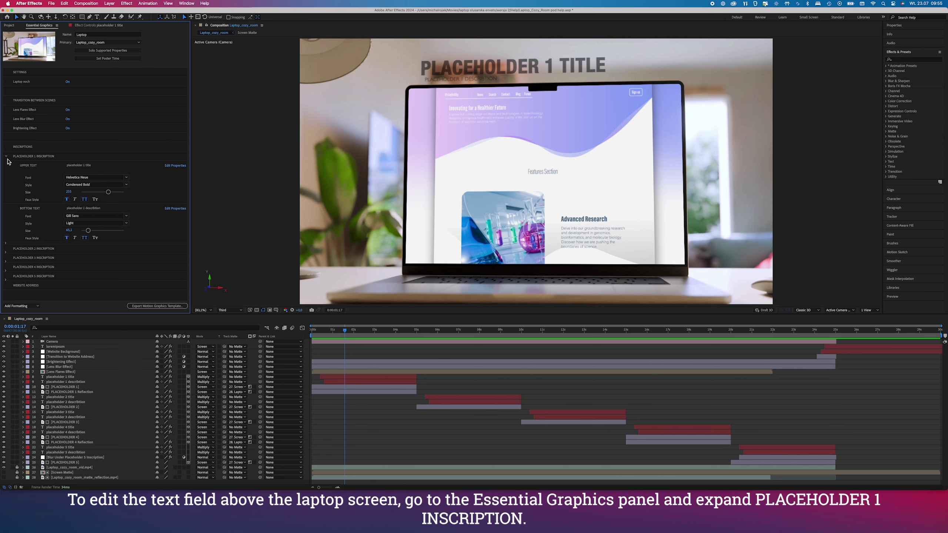
pyautogui.click(75, 167)
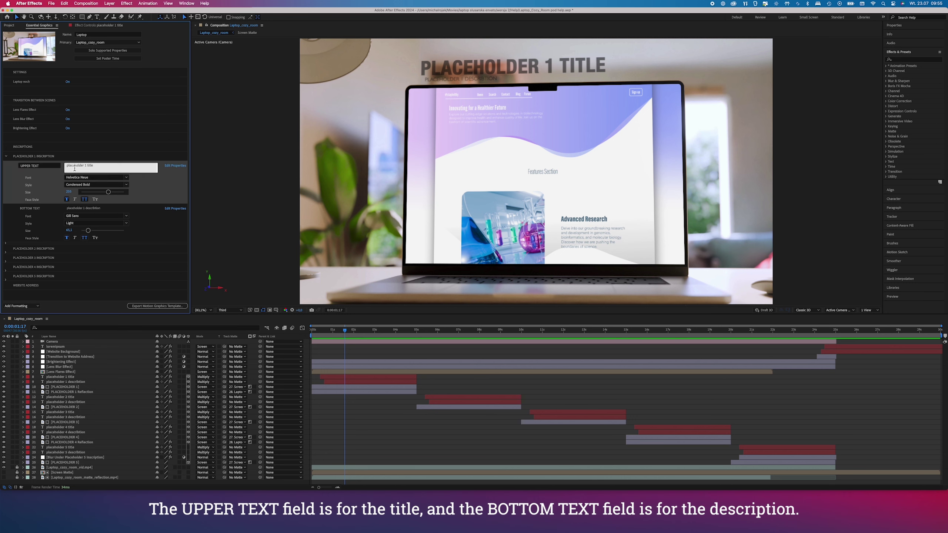
pyautogui.tripleClick(99, 166)
pyautogui.write('your title here')
pyautogui.click(338, 131)
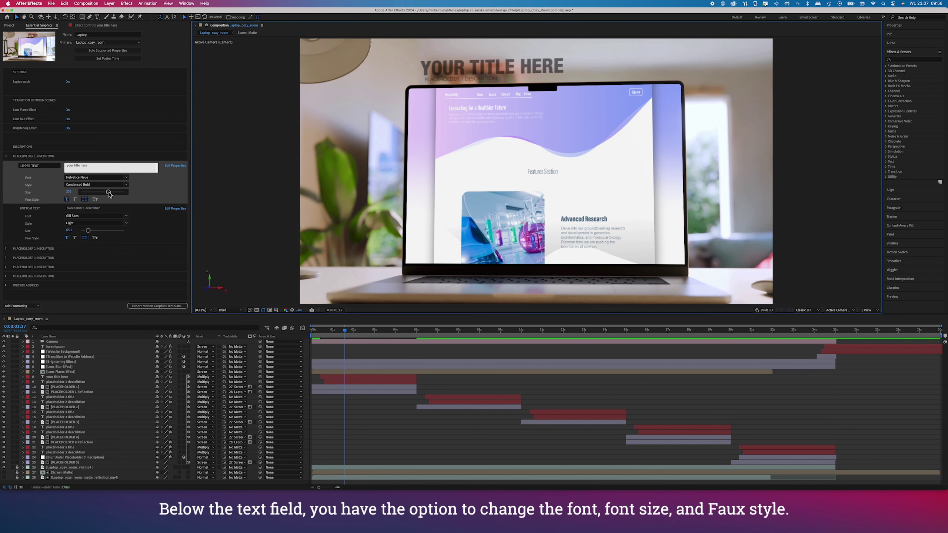
# Reduce the title size from 255 to 241, keep All Caps on, and apply Faux Bold
pyautogui.moveTo(109, 195); pyautogui.dragTo(108, 197)
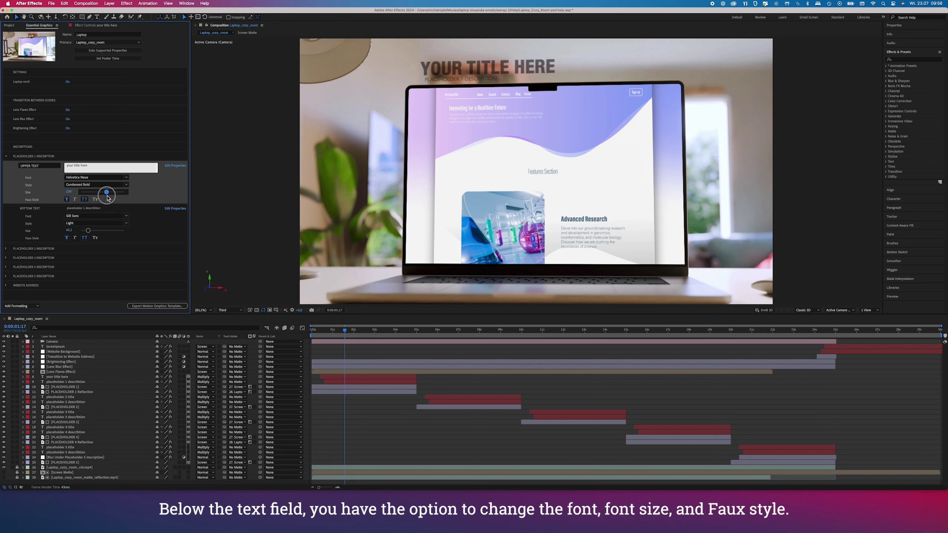
pyautogui.click(86, 199)
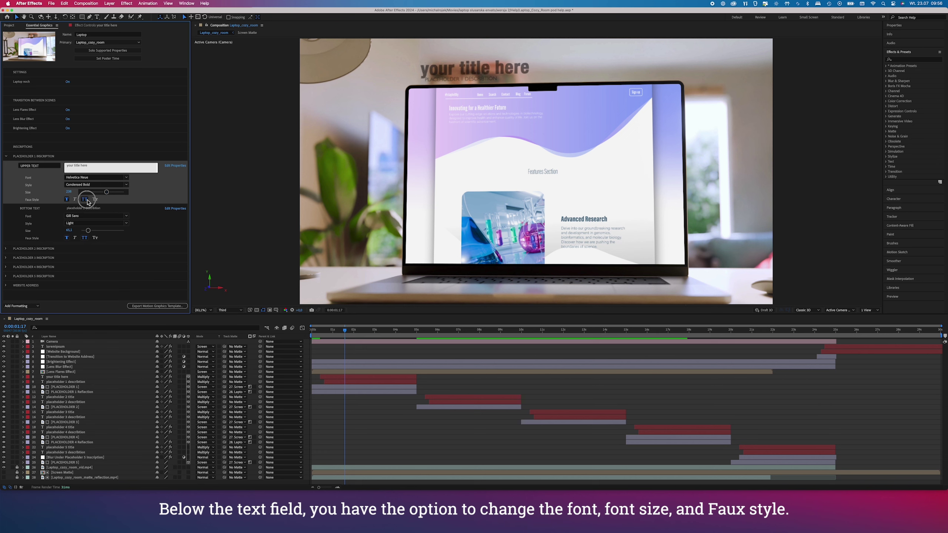
pyautogui.click(86, 200)
pyautogui.click(67, 200)
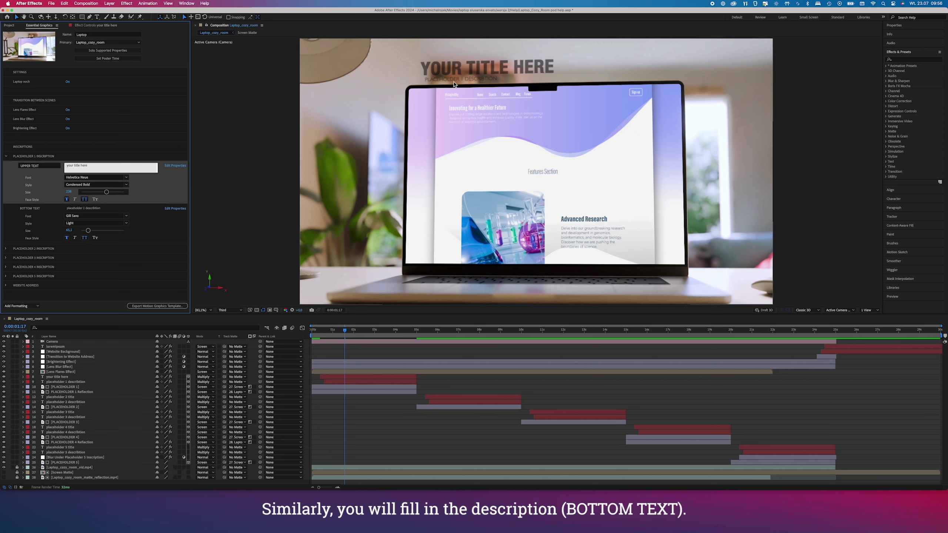
# Replace the bottom description text with 'your description here'
pyautogui.click(76, 208)
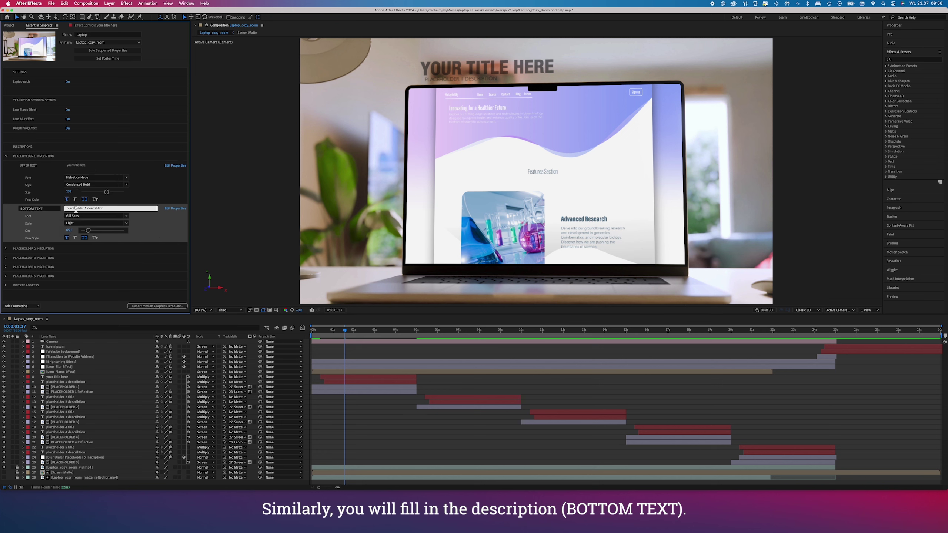
pyautogui.moveTo(67, 210); pyautogui.dragTo(116, 209)
pyautogui.write('you')
pyautogui.click(240, 180)
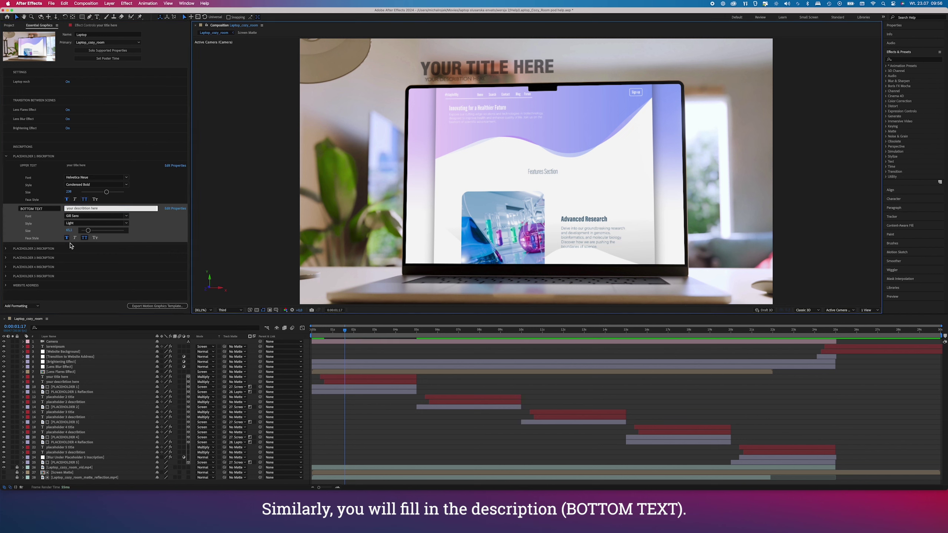
# Raise the description size to 91 and the title to 248, and turn off All Caps for the description
pyautogui.moveTo(88, 233); pyautogui.dragTo(91, 234)
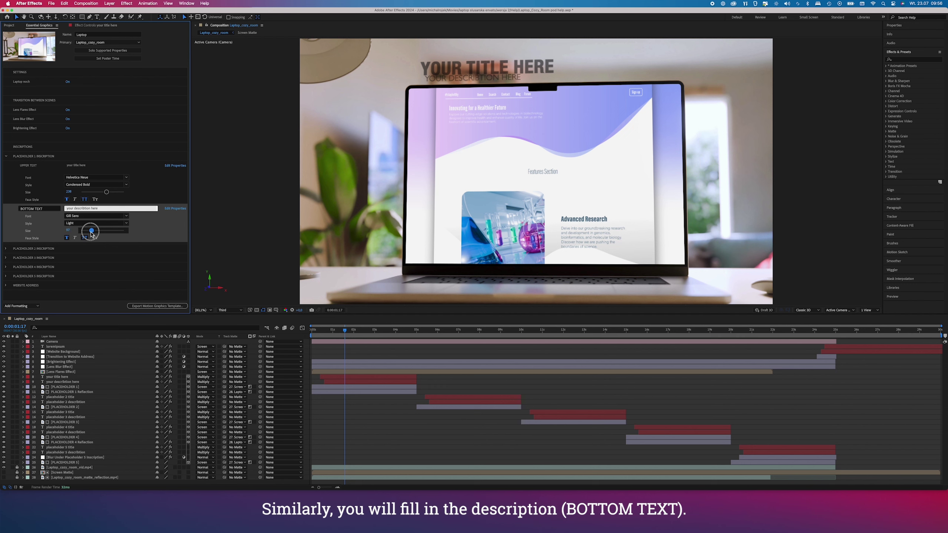
pyautogui.moveTo(106, 196); pyautogui.dragTo(111, 196)
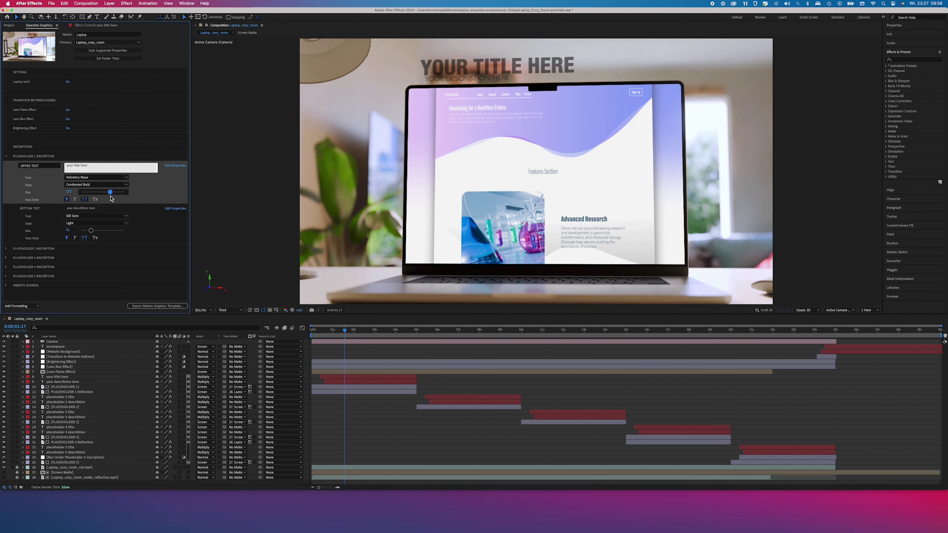
pyautogui.click(85, 237)
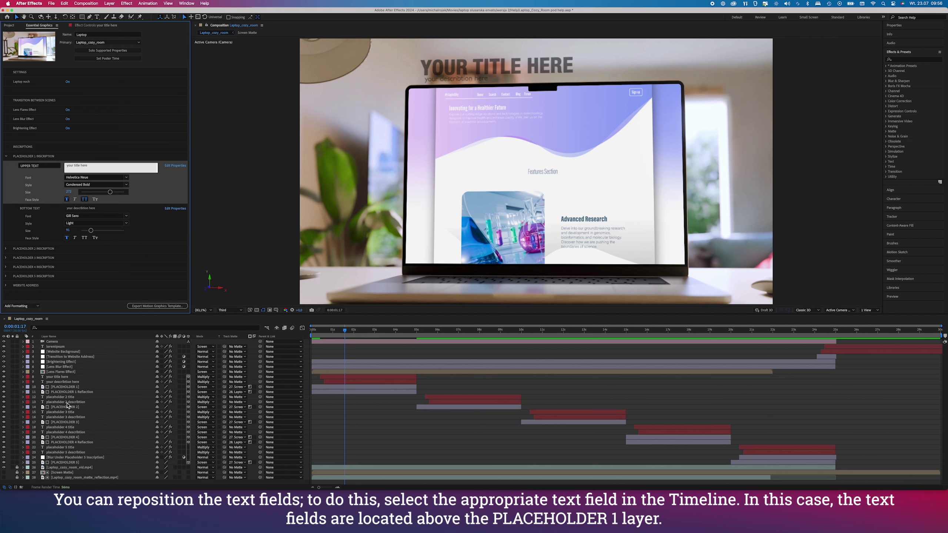
# Move the title layer slightly higher above the laptop at 50% zoom
pyautogui.click(56, 377)
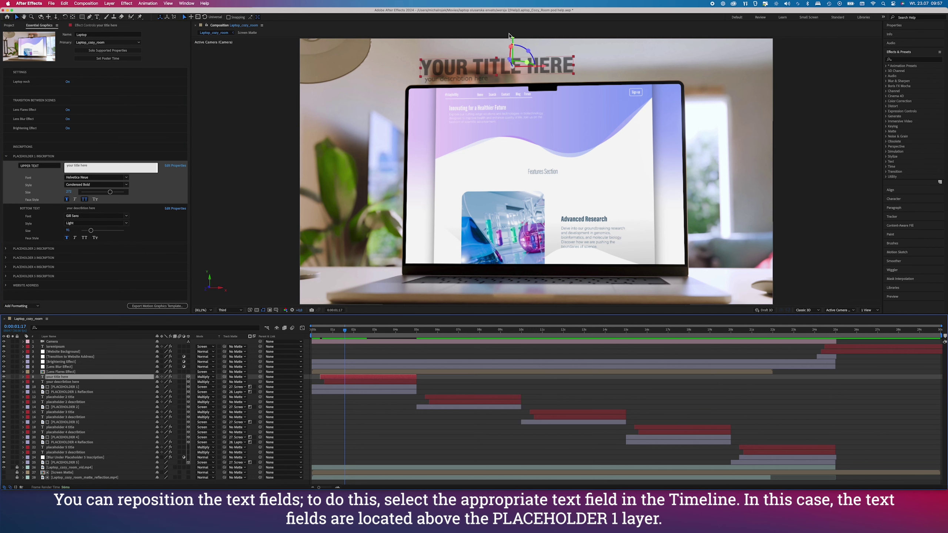
pyautogui.press(',')
pyautogui.press(',')
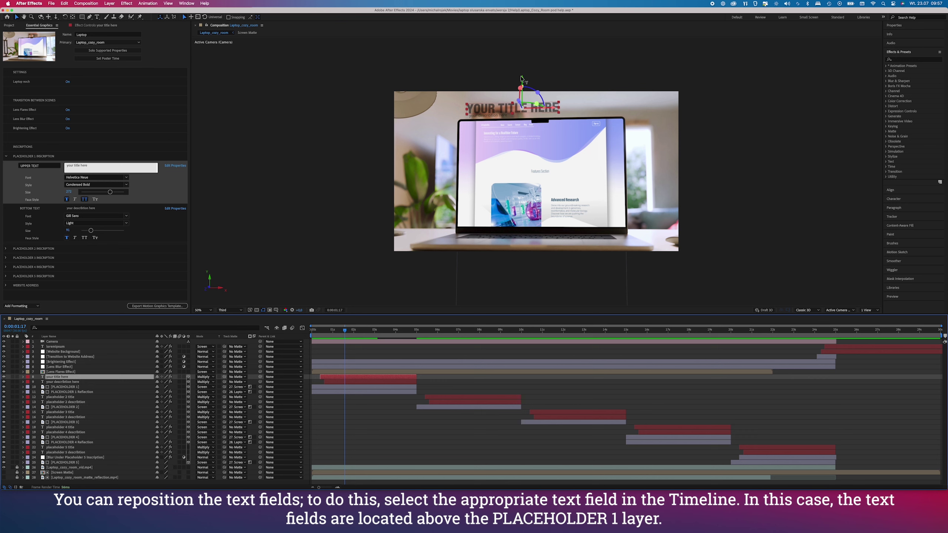
pyautogui.moveTo(522, 78); pyautogui.dragTo(519, 76)
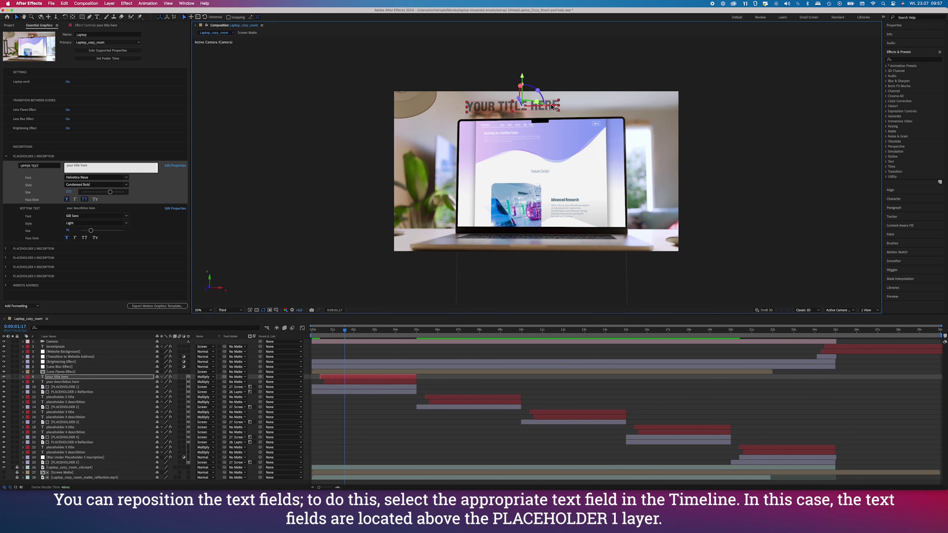
pyautogui.moveTo(552, 107); pyautogui.dragTo(551, 107)
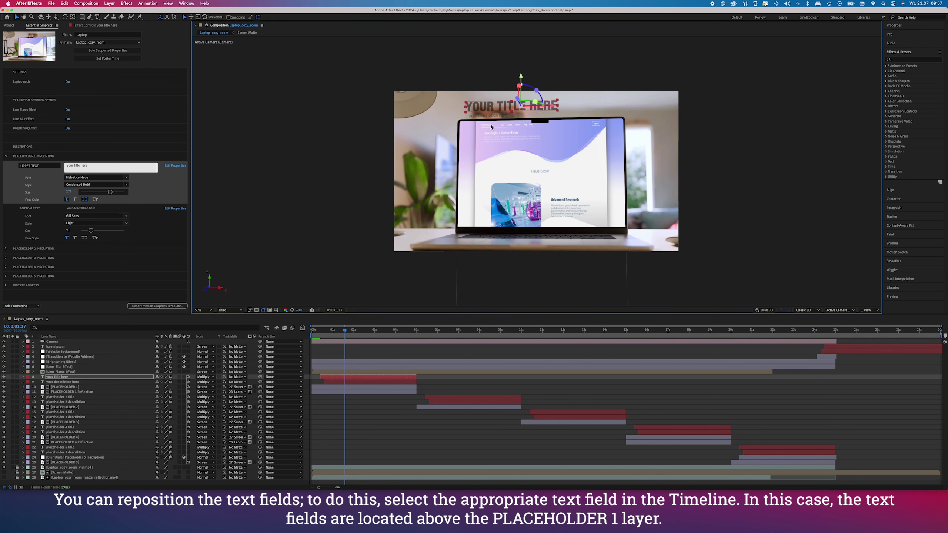
# Select the description layer and return the view to 100% zoom around the title area
pyautogui.click(74, 382)
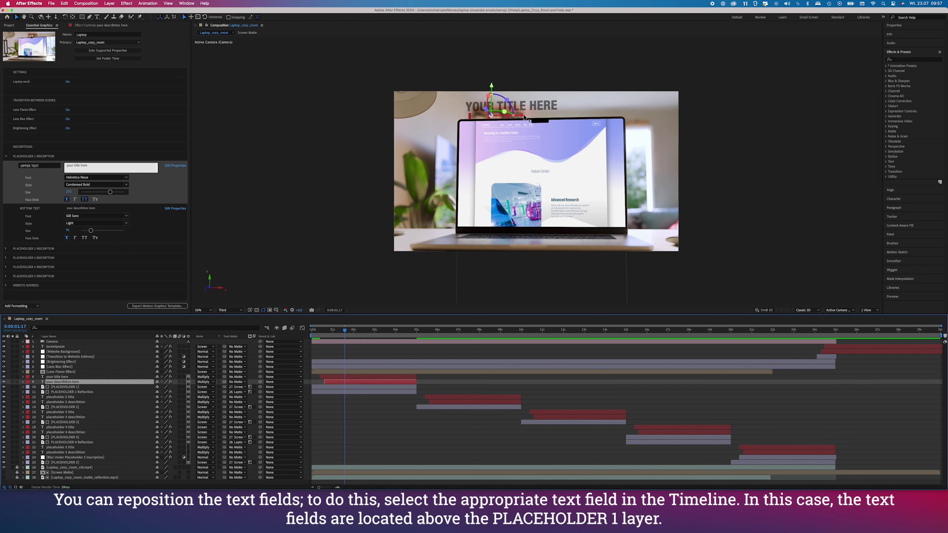
pyautogui.click(494, 86)
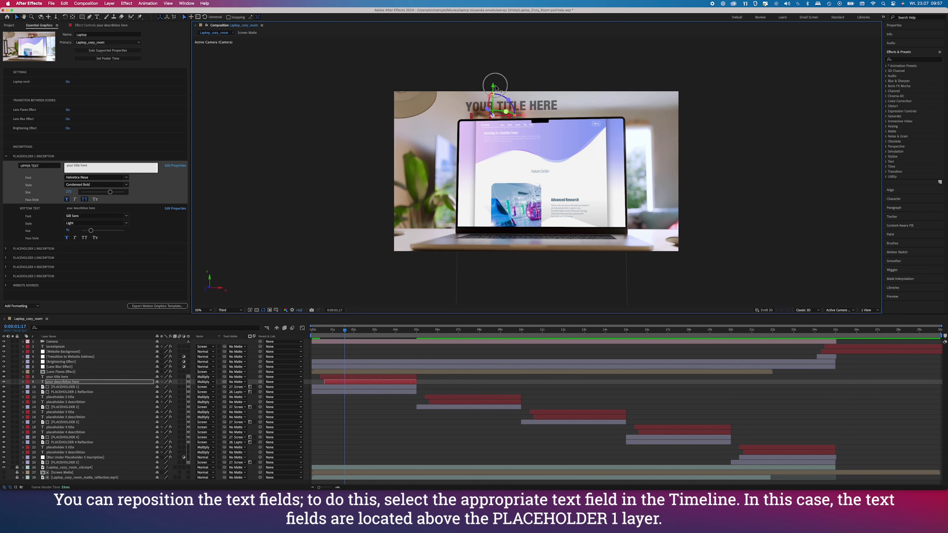
pyautogui.press('/')
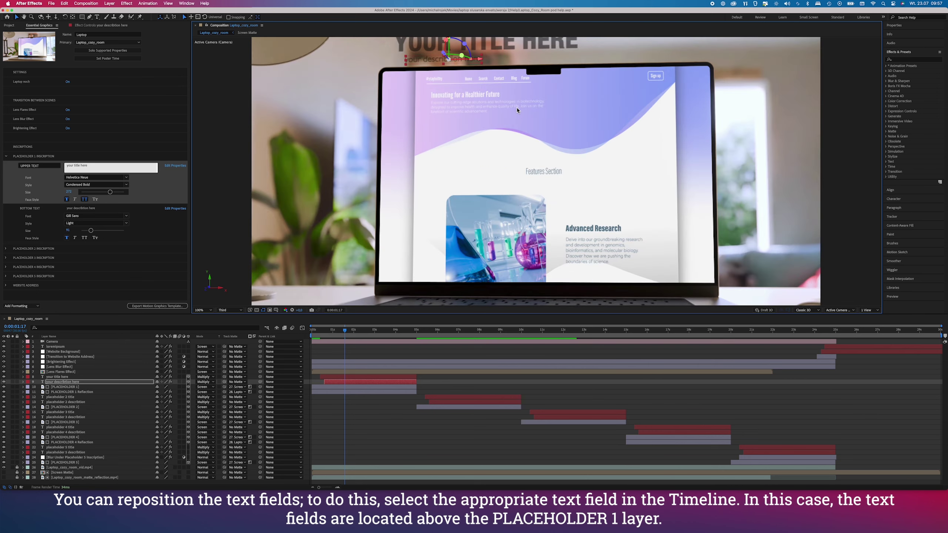
pyautogui.moveTo(496, 117); pyautogui.dragTo(472, 180)
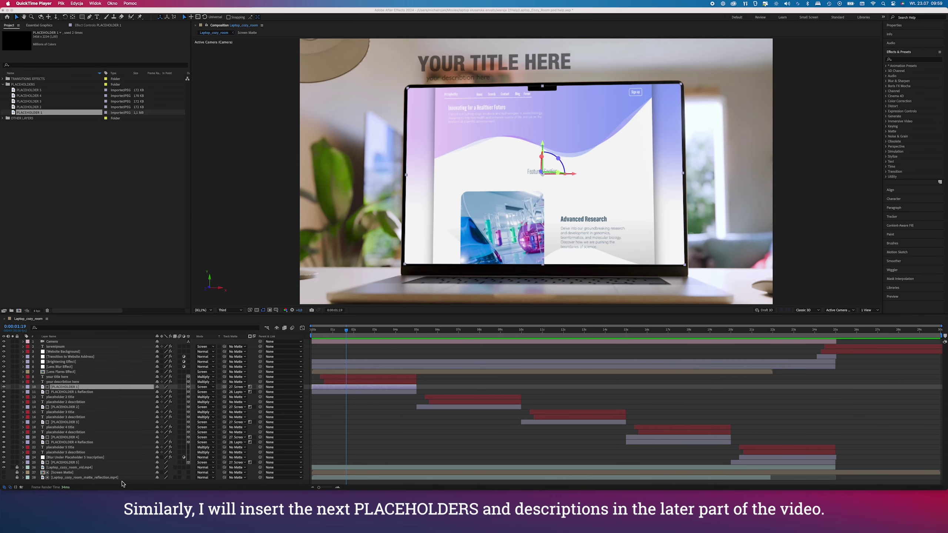
# Replace the PLACEHOLDER 2 footage with the website scroll video and preview it on the second screen
pyautogui.moveTo(347, 334); pyautogui.dragTo(454, 342)
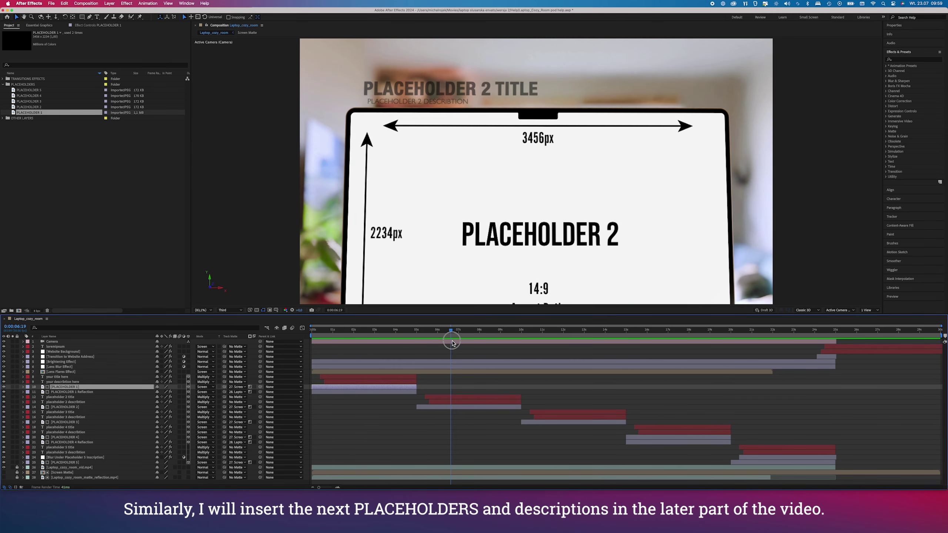
pyautogui.rightClick(34, 107)
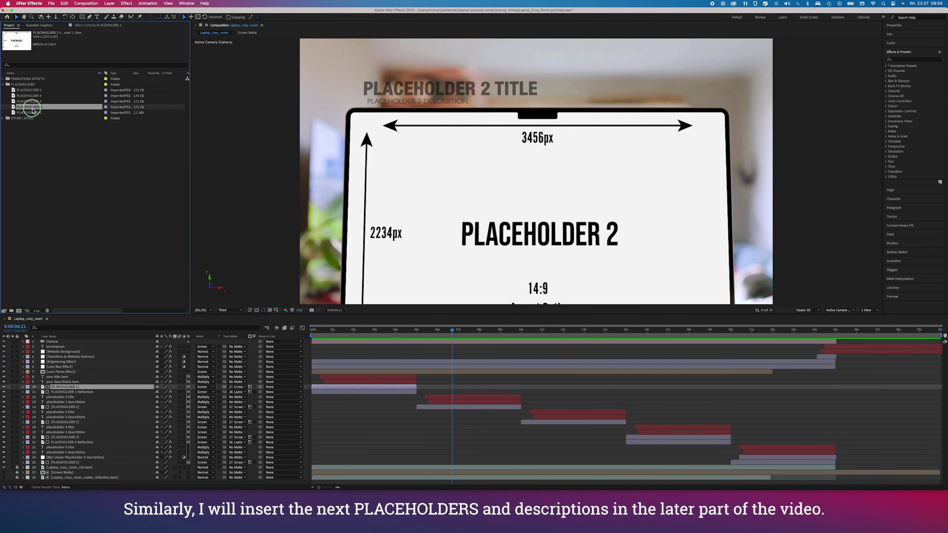
pyautogui.click(138, 166)
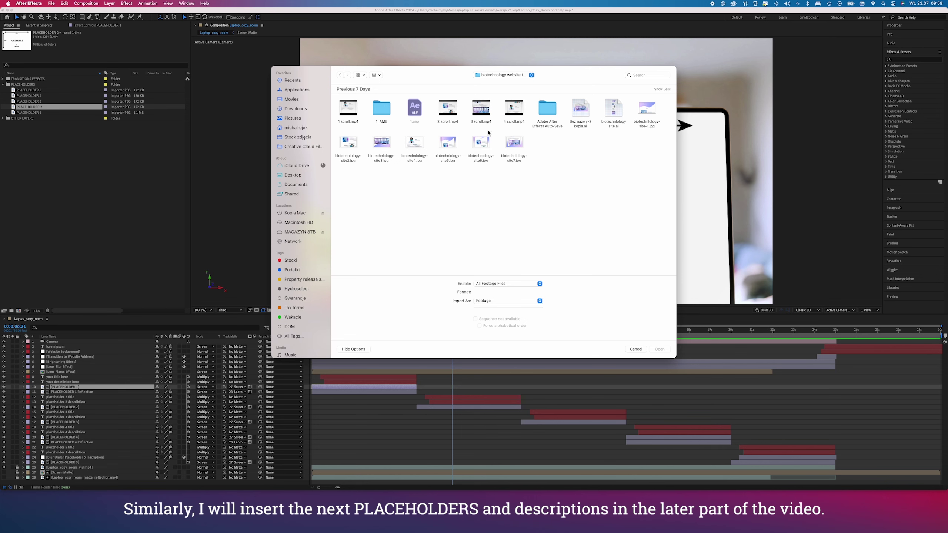
pyautogui.doubleClick(454, 115)
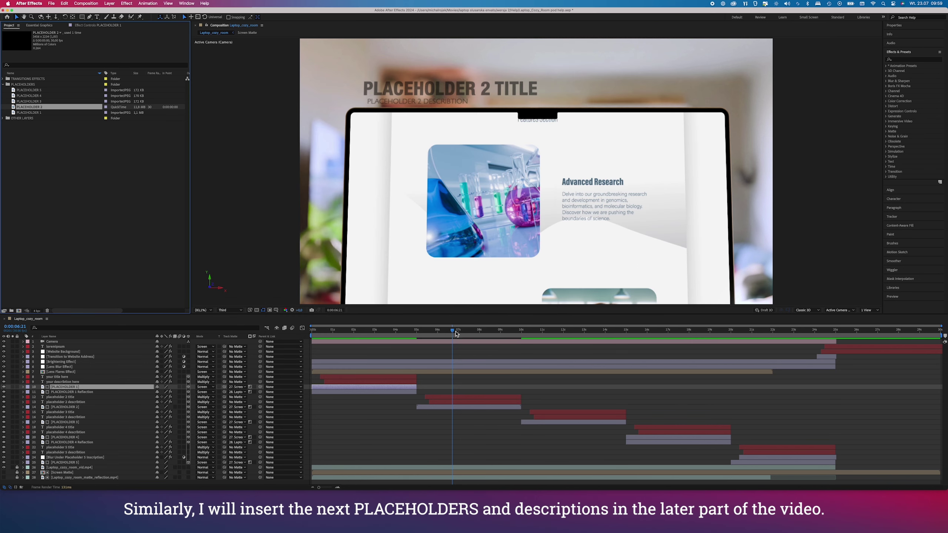
pyautogui.moveTo(456, 333)
pyautogui.mouseDown()
pyautogui.moveTo(472, 339)
pyautogui.moveTo(449, 350)
pyautogui.moveTo(460, 349)
pyautogui.mouseUp()
pyautogui.click(64, 397)
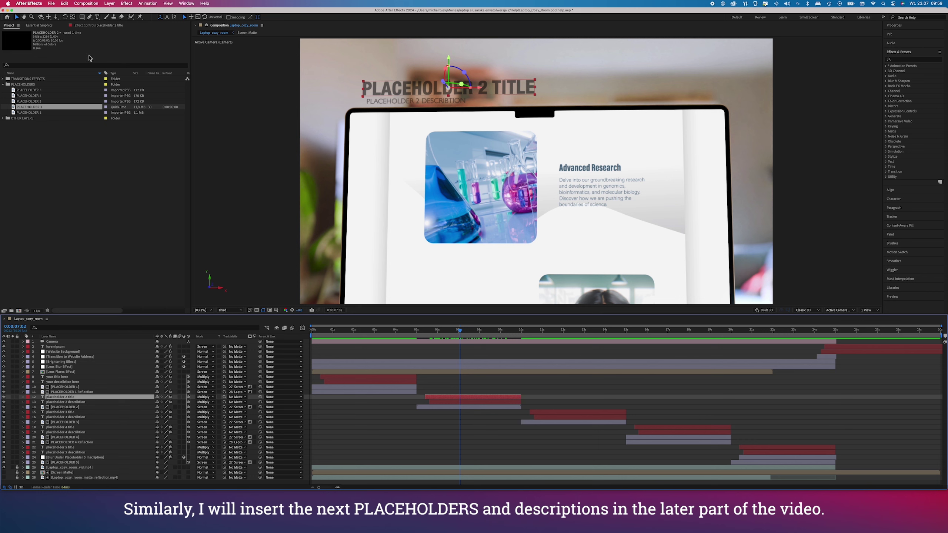
# Set the Placeholder 2 Inscription texts to 'your title here' and 'your description here'
pyautogui.click(39, 25)
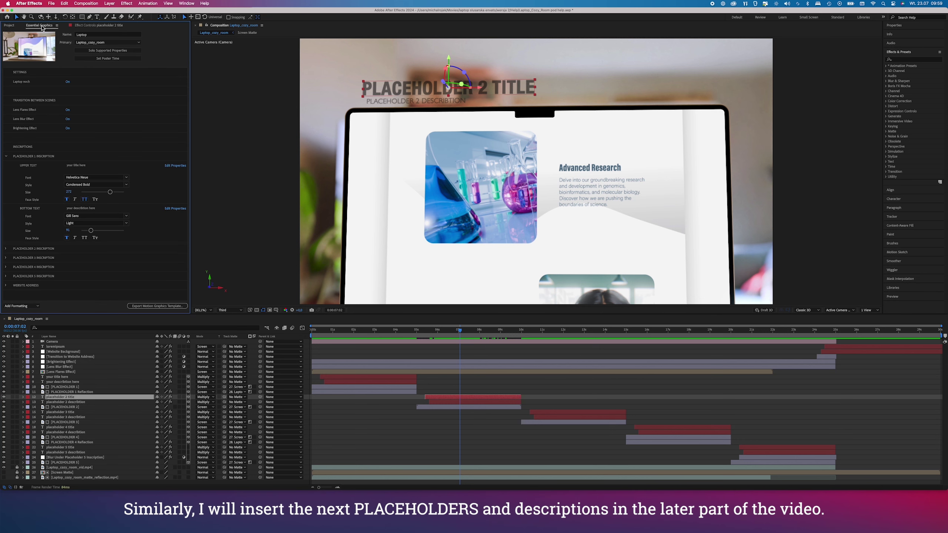
pyautogui.click(5, 249)
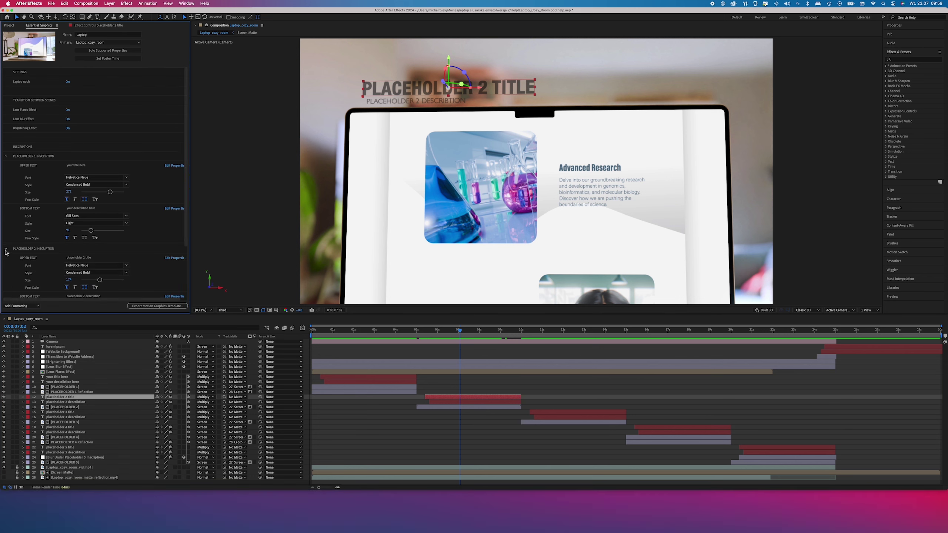
pyautogui.scroll(-3, 41, 260)
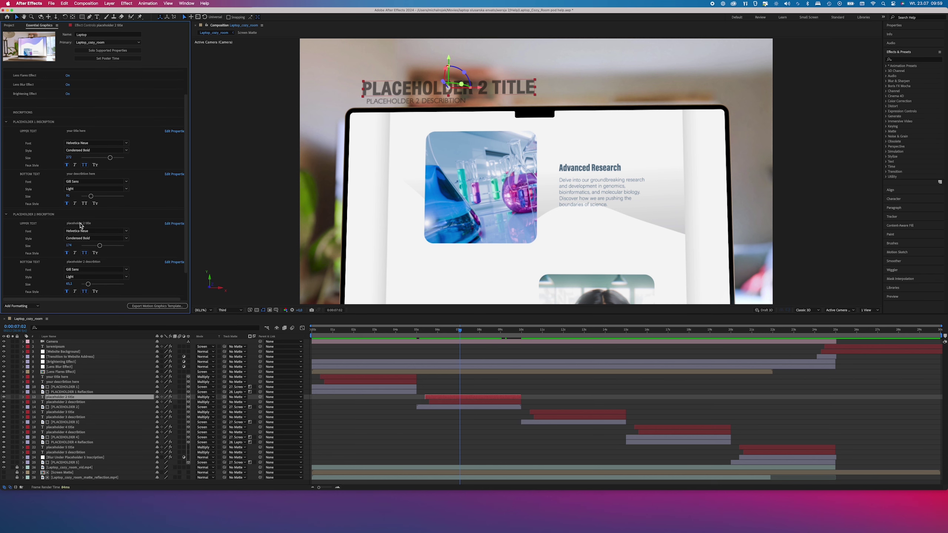
pyautogui.click(99, 224)
pyautogui.write('your title here')
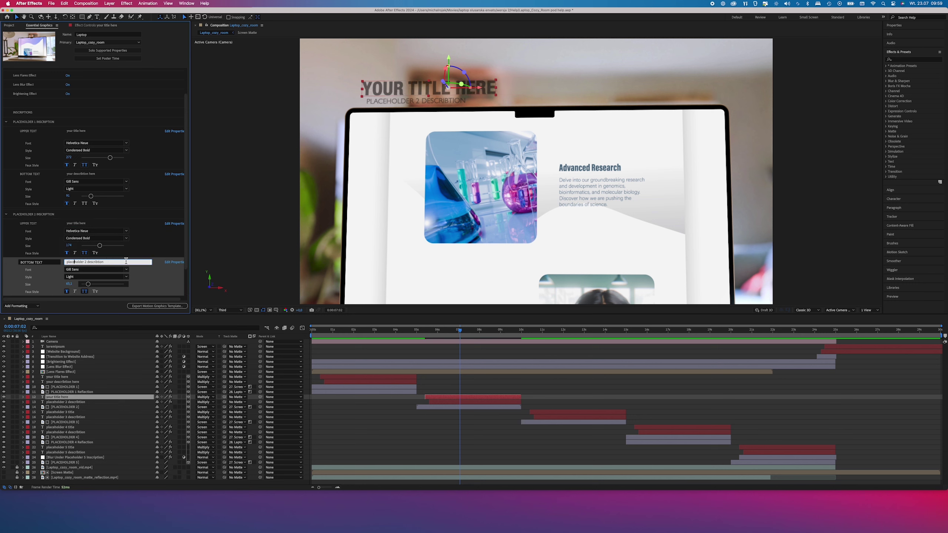
pyautogui.press('super+a')
pyautogui.write('yo')
pyautogui.click(215, 252)
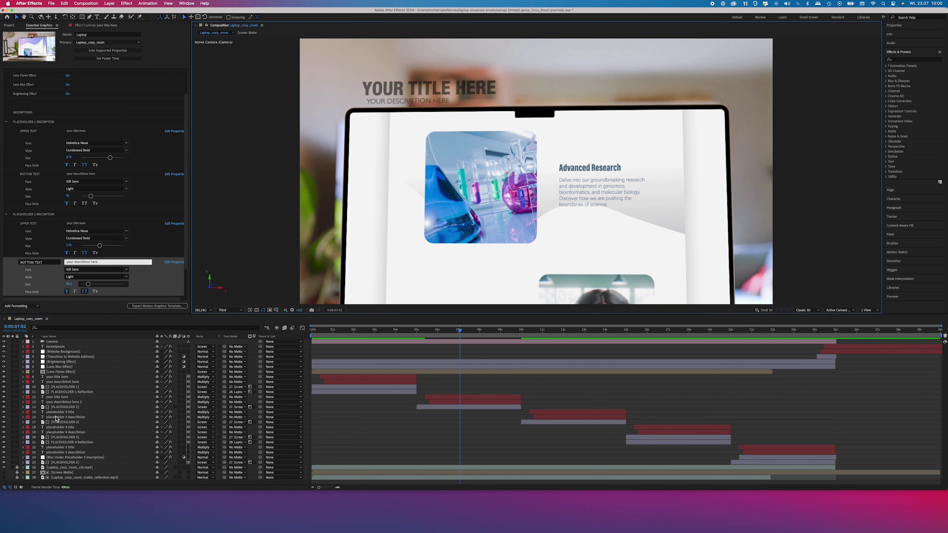
# Nudge the placeholder 2 description text slightly right and review the second scene
pyautogui.click(58, 398)
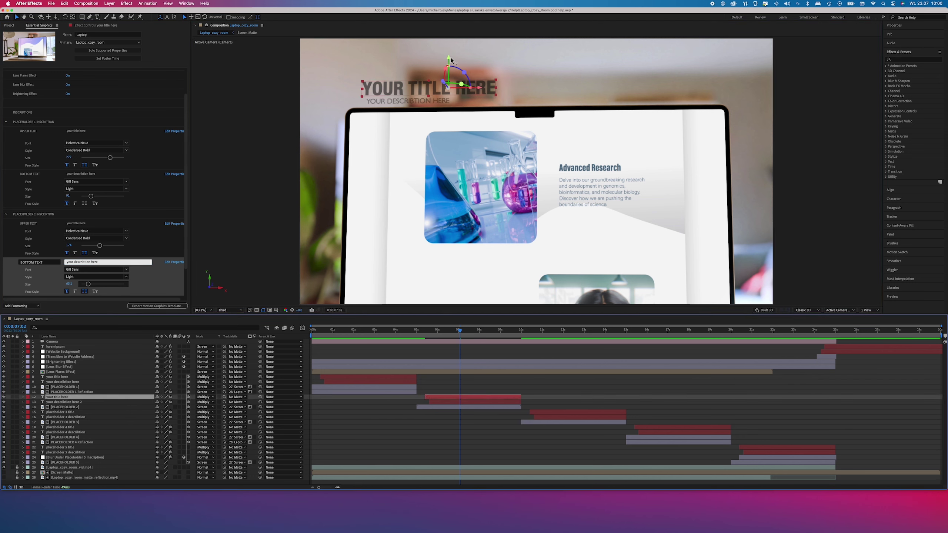
pyautogui.press('Return')
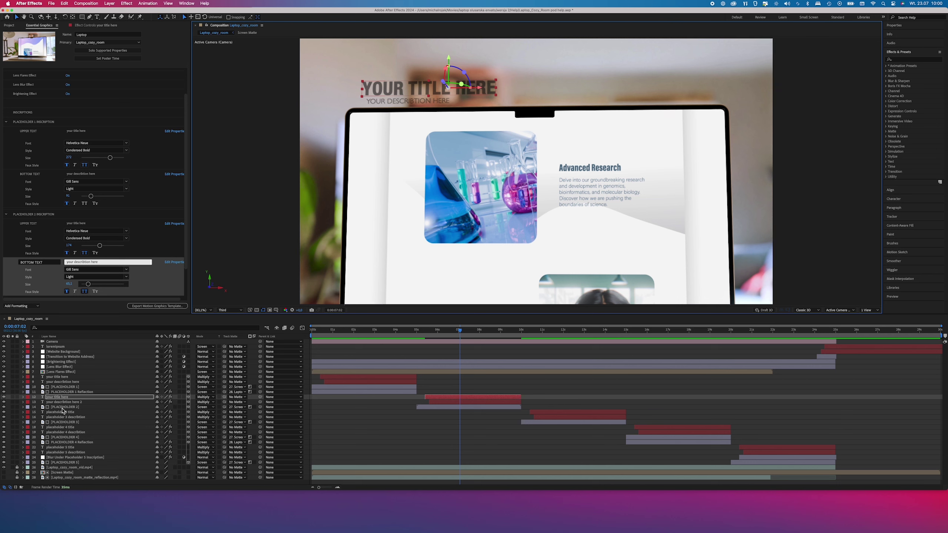
pyautogui.click(63, 402)
pyautogui.moveTo(448, 102)
pyautogui.mouseDown()
pyautogui.moveTo(473, 109)
pyautogui.moveTo(462, 109)
pyautogui.mouseUp()
pyautogui.moveTo(460, 333)
pyautogui.mouseDown()
pyautogui.moveTo(467, 347)
pyautogui.moveTo(570, 355)
pyautogui.mouseUp()
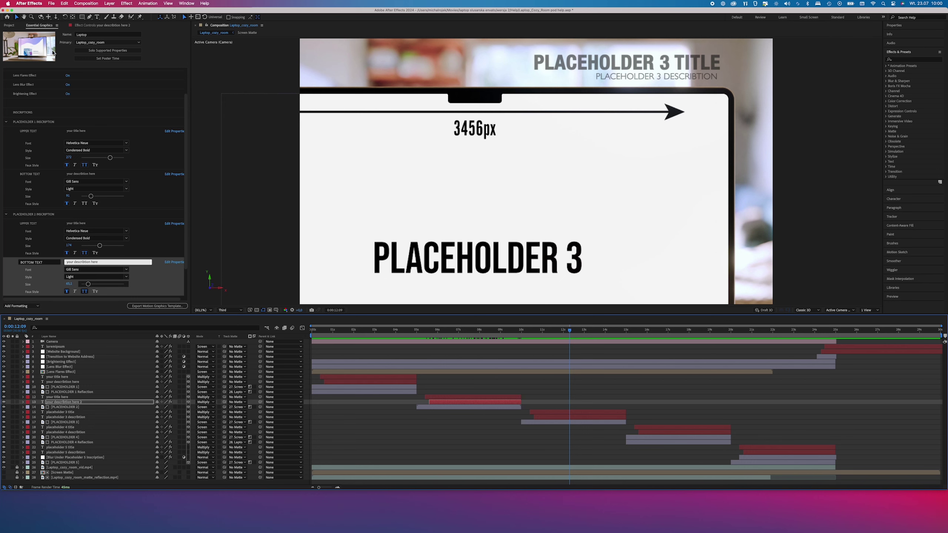
# Replace the PLACEHOLDER 3 footage with 4 scroll.mp4 and scrub through the third scene
pyautogui.click(9, 26)
pyautogui.rightClick(34, 104)
pyautogui.moveTo(56, 154)
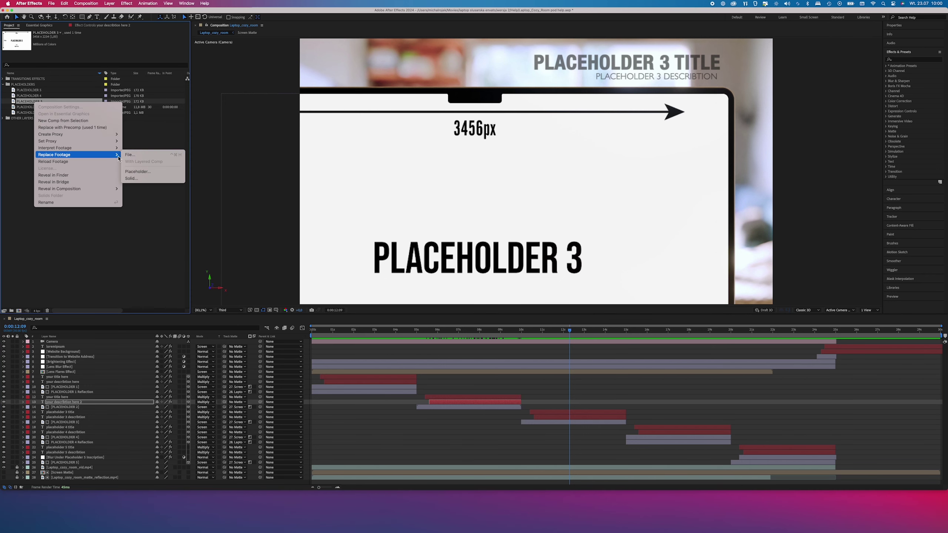
pyautogui.click(135, 154)
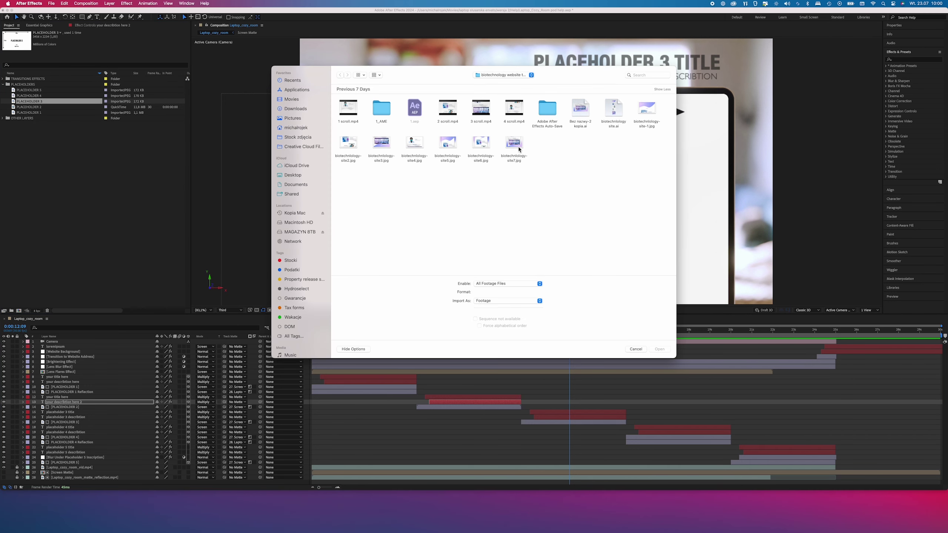
pyautogui.doubleClick(514, 110)
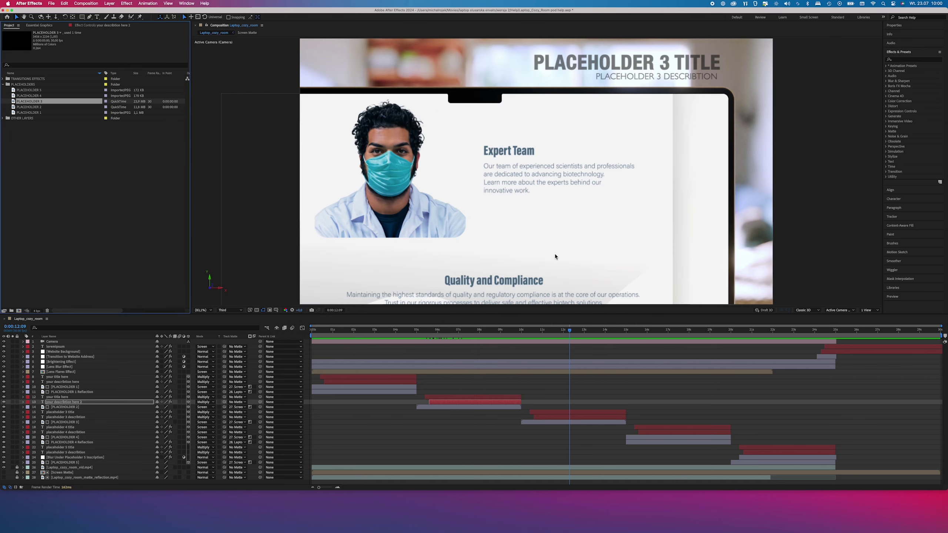
pyautogui.click(543, 336)
pyautogui.moveTo(543, 338); pyautogui.dragTo(591, 340)
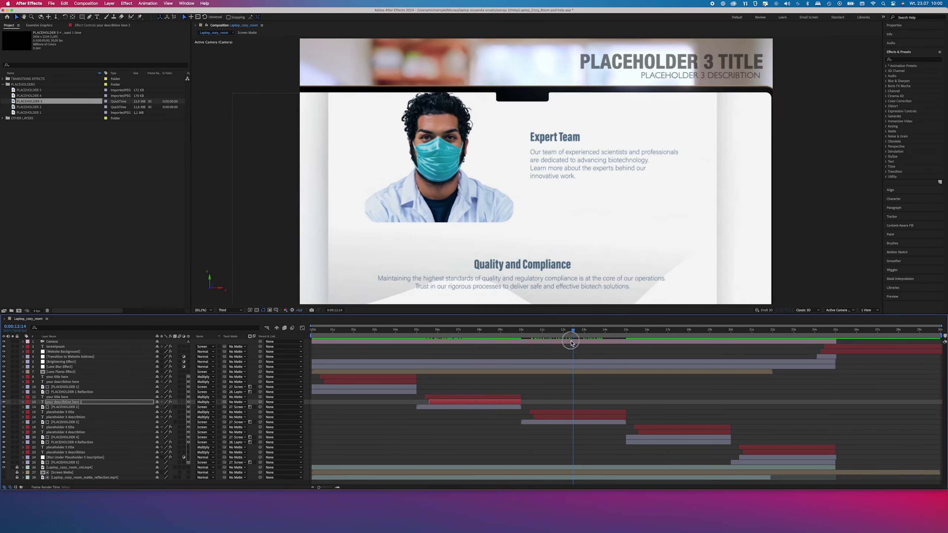
pyautogui.moveTo(591, 340); pyautogui.dragTo(548, 338)
# Set the Placeholder 3 Inscription upper text to 'your title here'
pyautogui.click(39, 25)
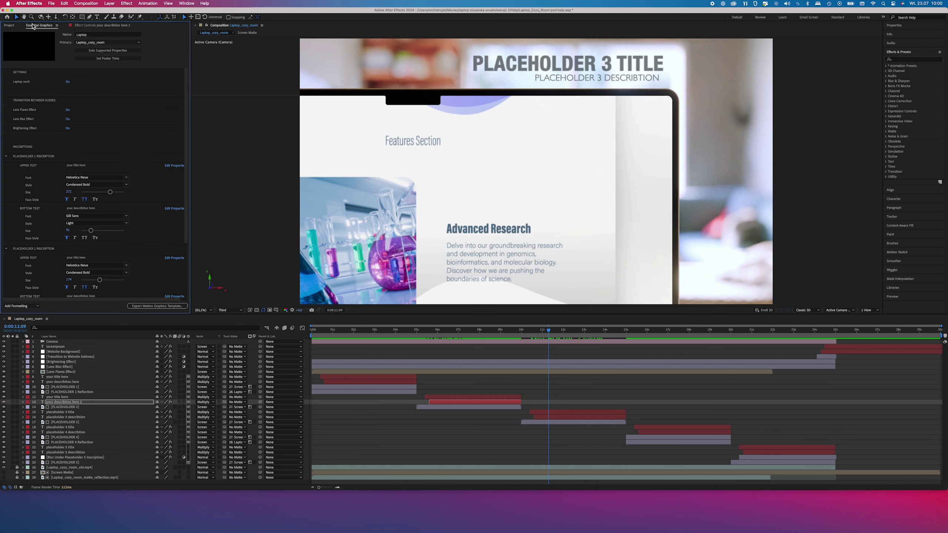
pyautogui.click(6, 165)
pyautogui.click(6, 165)
pyautogui.click(6, 174)
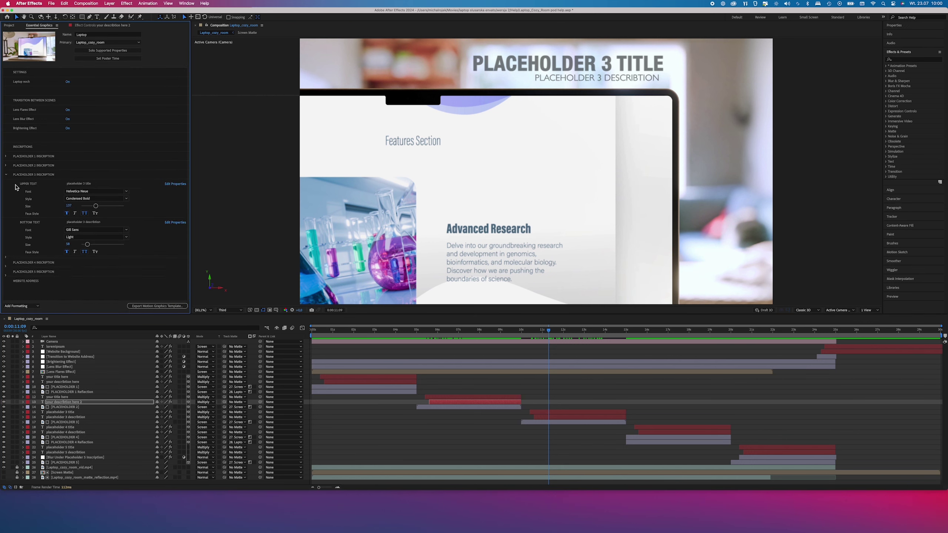
pyautogui.click(106, 183)
pyautogui.tripleClick(107, 183)
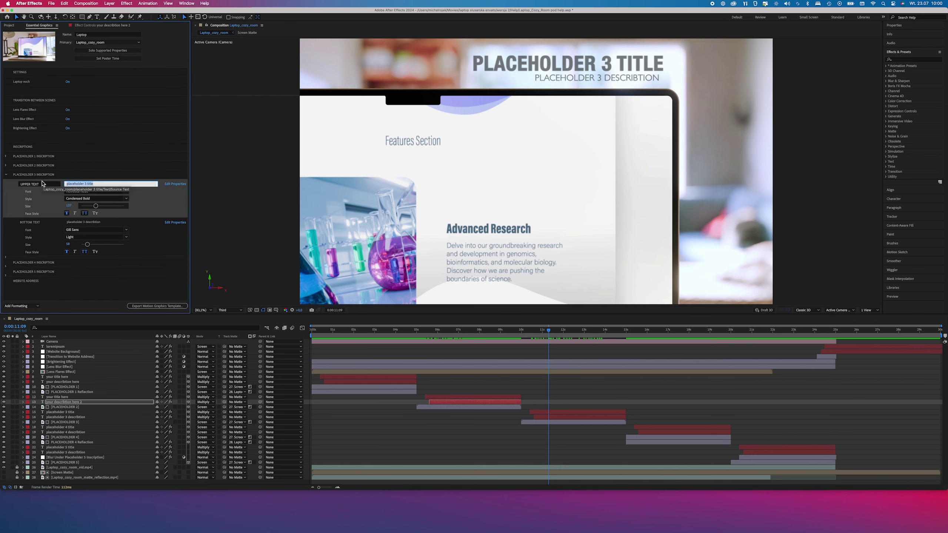
pyautogui.write('your title here')
# Set the placeholder 3 bottom text to 'your description here', then move to the Placeholder 4 scene
pyautogui.click(108, 222)
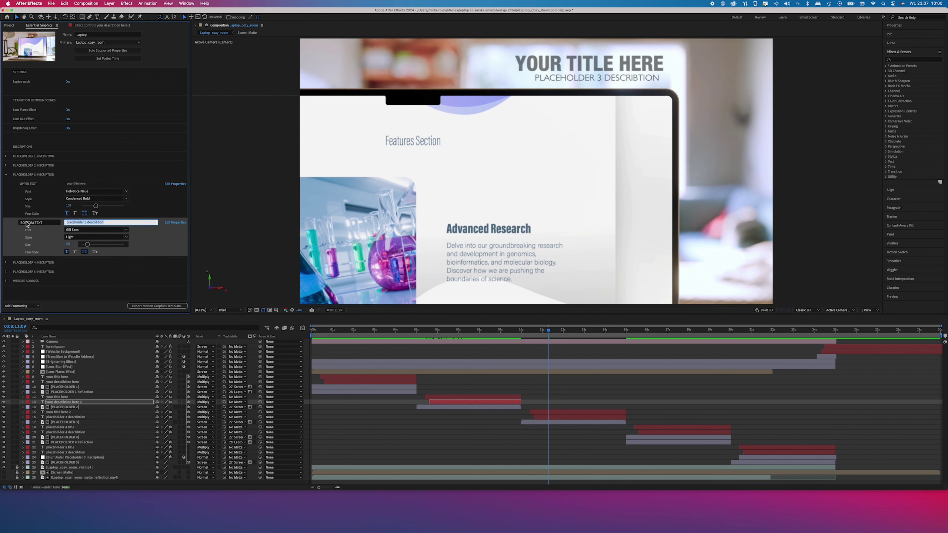
pyautogui.write('your')
pyautogui.click(66, 297)
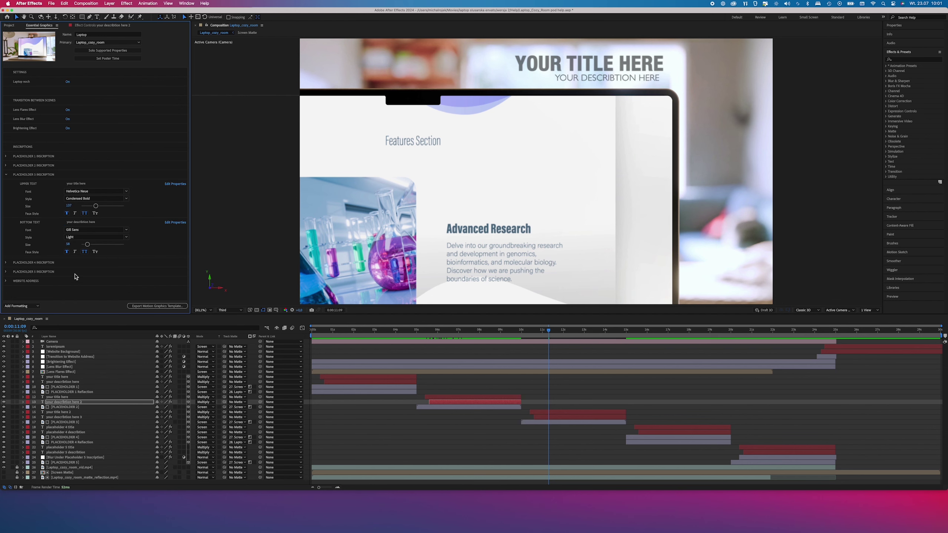
pyautogui.moveTo(557, 340); pyautogui.dragTo(661, 341)
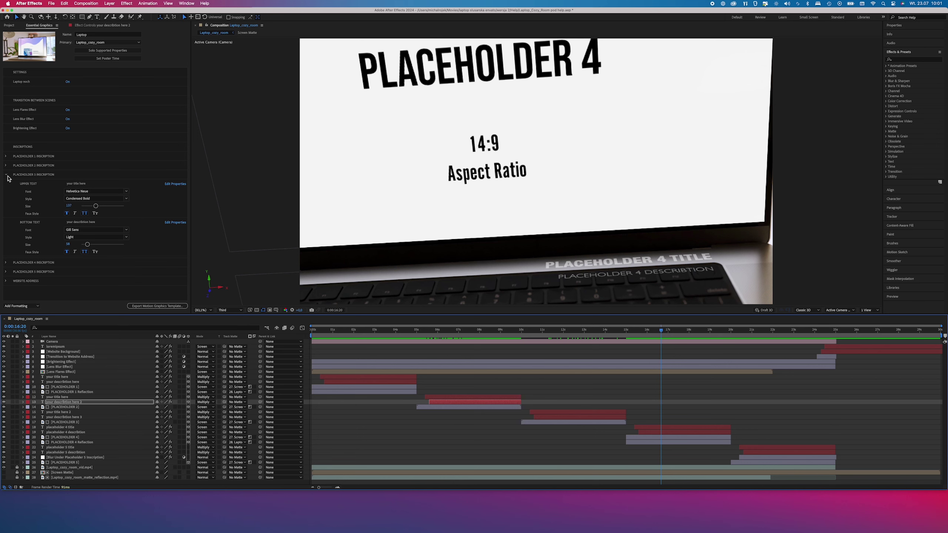
# Replace the PLACEHOLDER 4 footage with the biotechnology site JPG showing the Get in Touch section
pyautogui.click(9, 25)
pyautogui.click(31, 96)
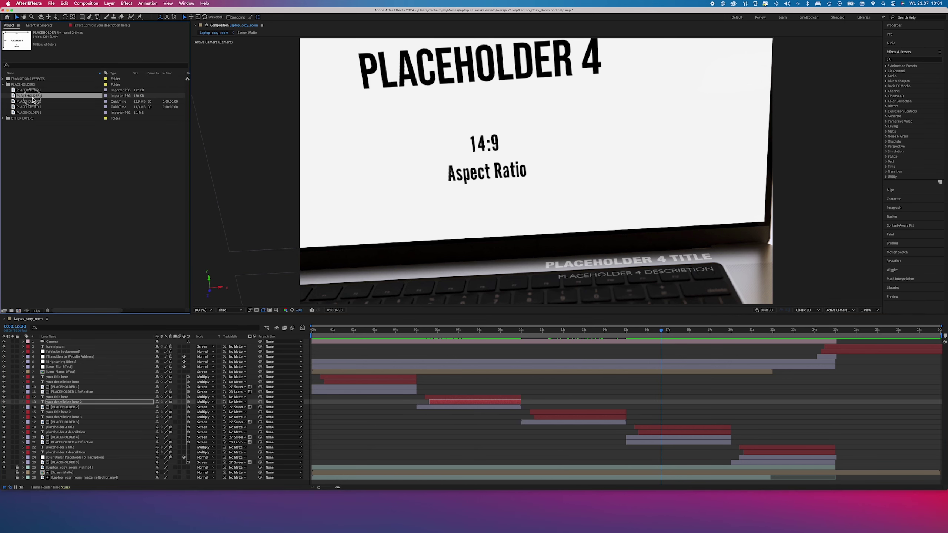
pyautogui.rightClick(33, 100)
pyautogui.moveTo(93, 150)
pyautogui.click(138, 150)
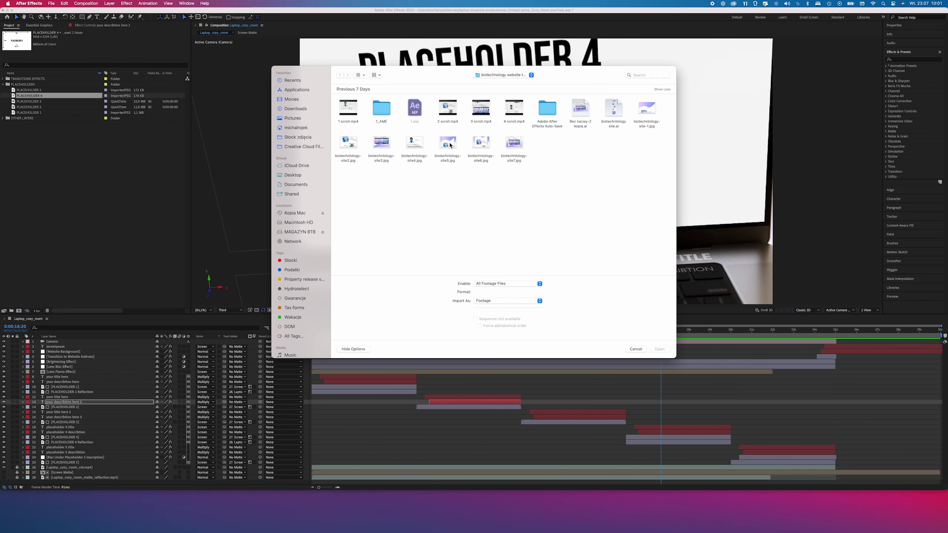
pyautogui.doubleClick(386, 147)
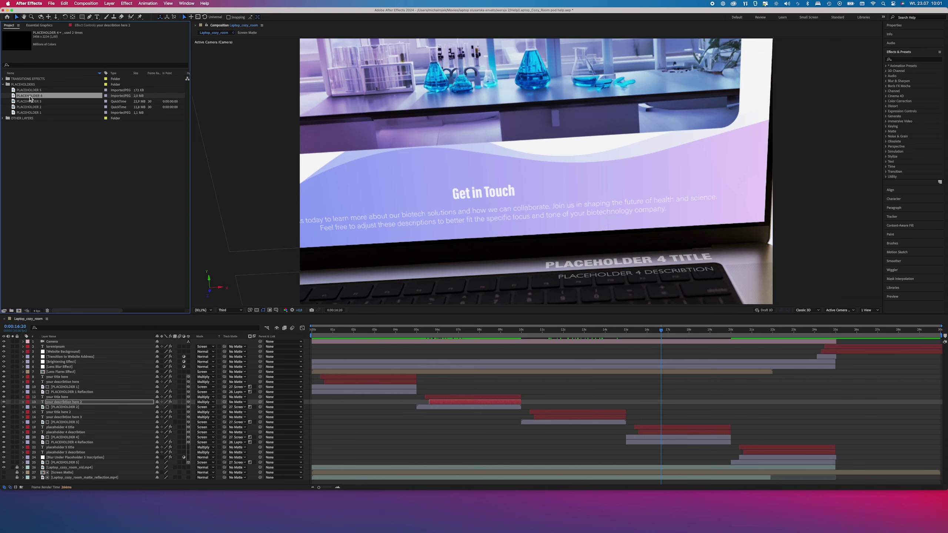
pyautogui.moveTo(652, 334)
pyautogui.mouseDown()
pyautogui.moveTo(698, 343)
pyautogui.moveTo(643, 343)
pyautogui.mouseUp()
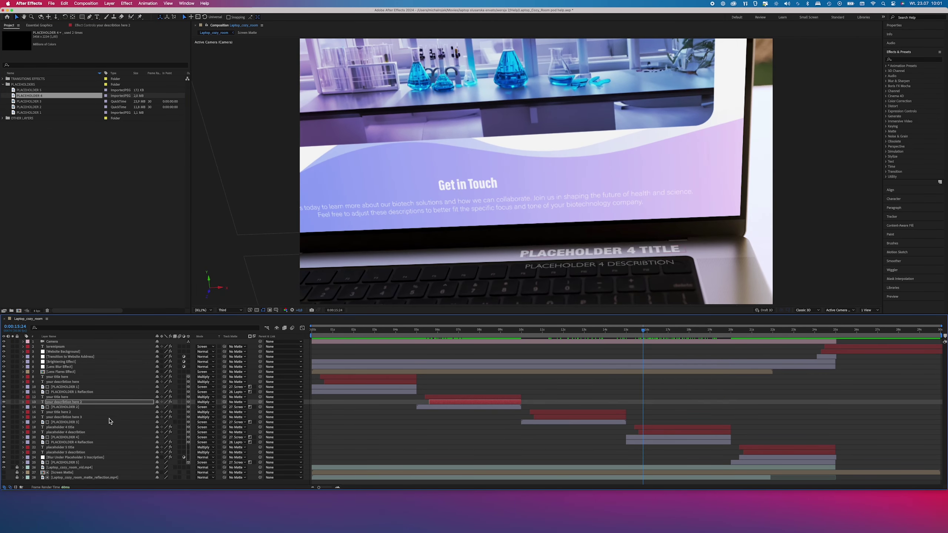
# Set the Placeholder 4 Inscription upper text to YOUR TITLE HERE and bottom text to YOUR DESCRIPTION HERE
pyautogui.click(64, 437)
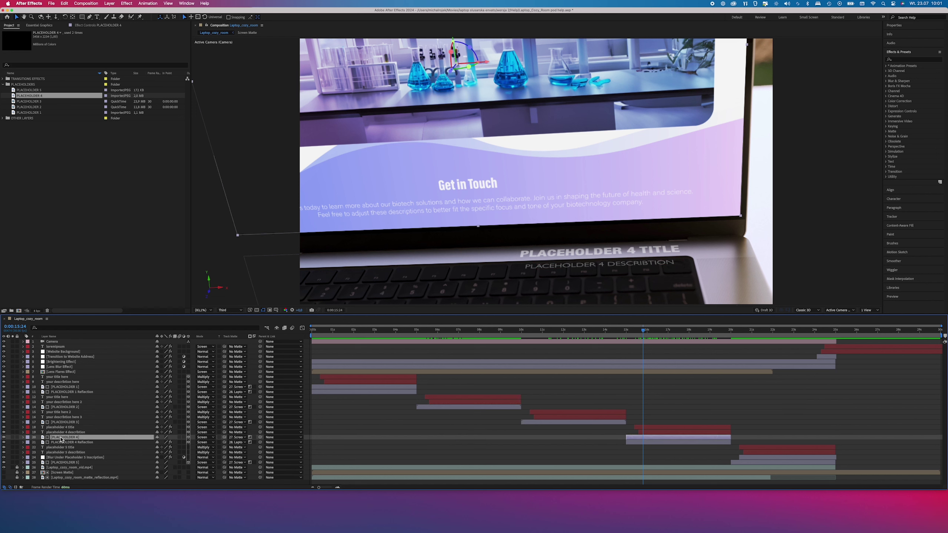
pyautogui.click(58, 432)
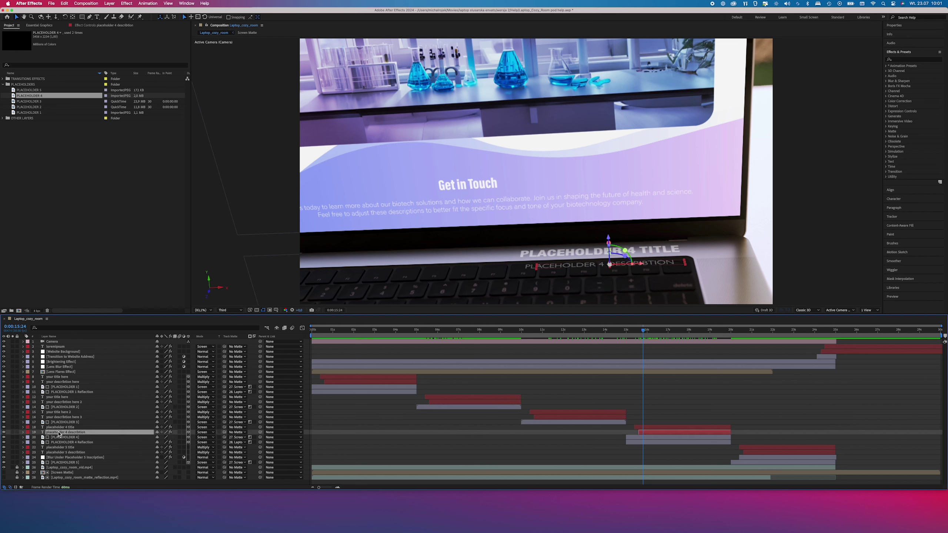
pyautogui.click(41, 25)
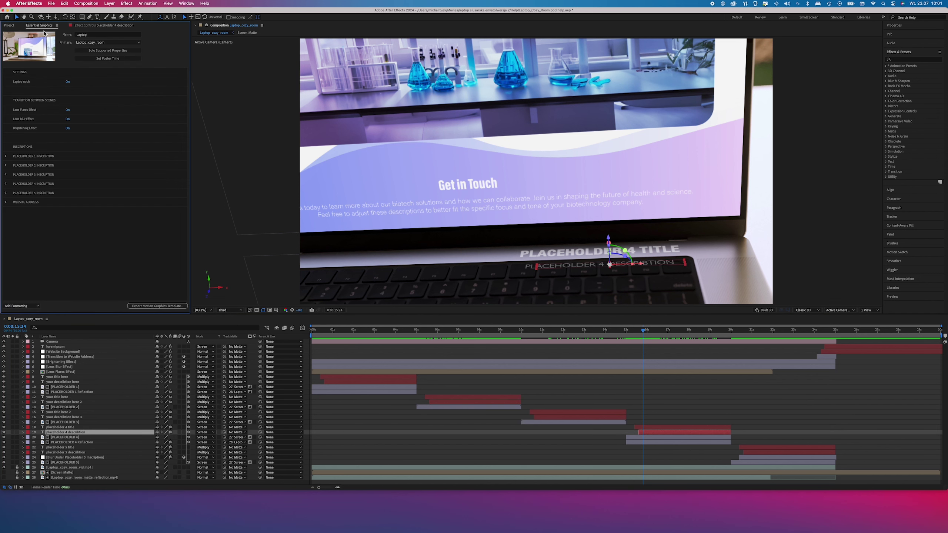
pyautogui.click(6, 183)
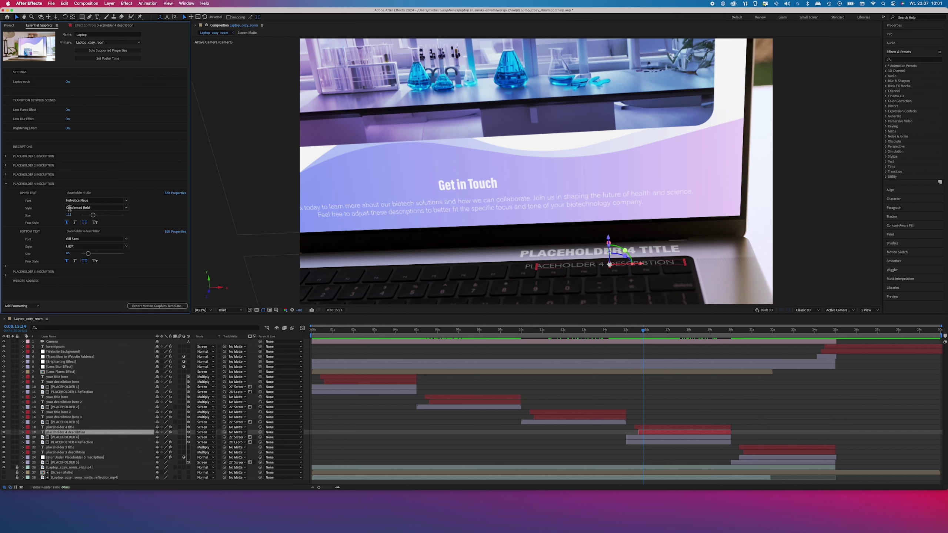
pyautogui.click(50, 193)
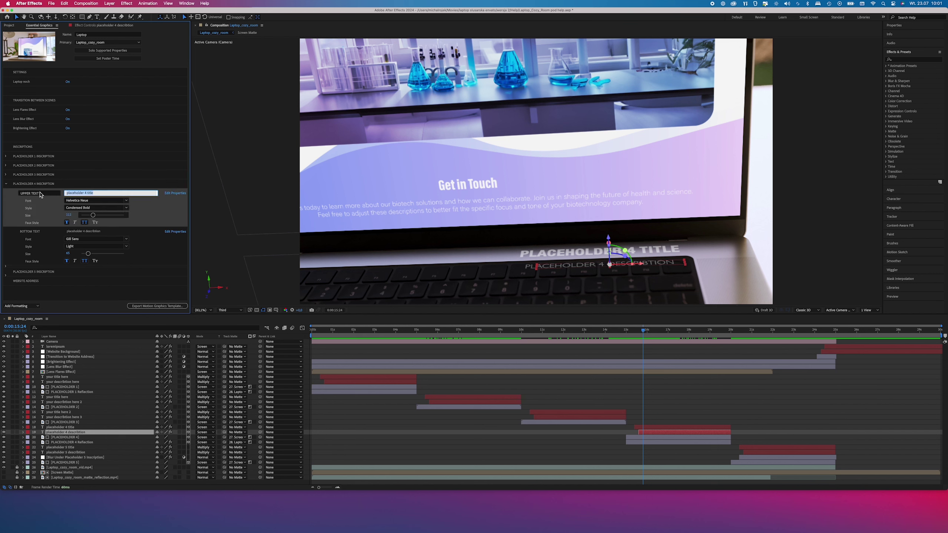
pyautogui.write('your title here')
pyautogui.click(79, 234)
pyautogui.write('yo')
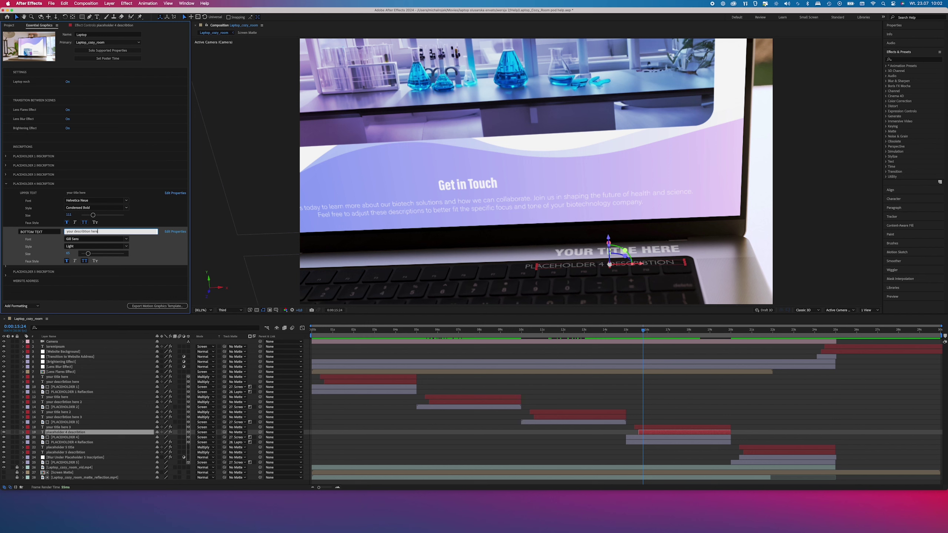
pyautogui.click(225, 251)
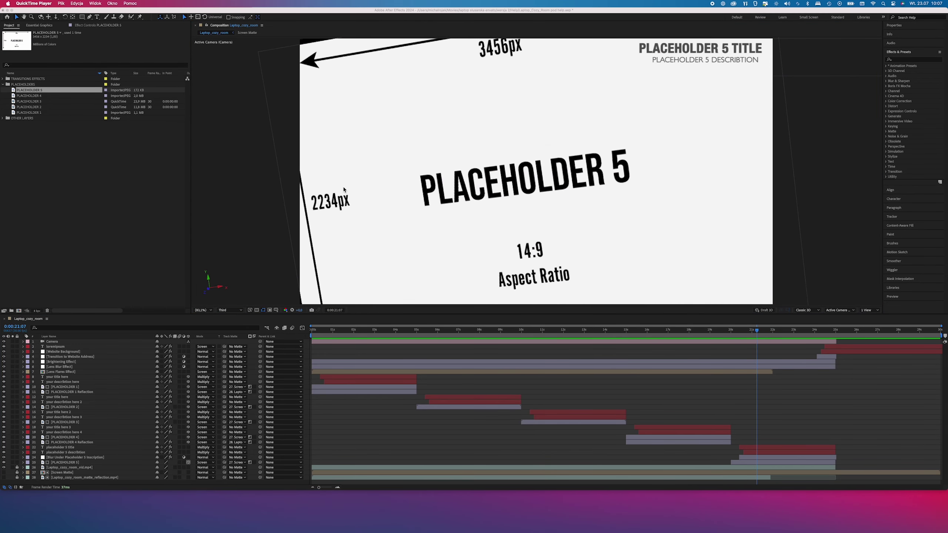
# Replace the PLACEHOLDER 5 footage with biotechnology-site3.jpg and bring up Essential Graphics
pyautogui.rightClick(48, 91)
pyautogui.moveTo(57, 146)
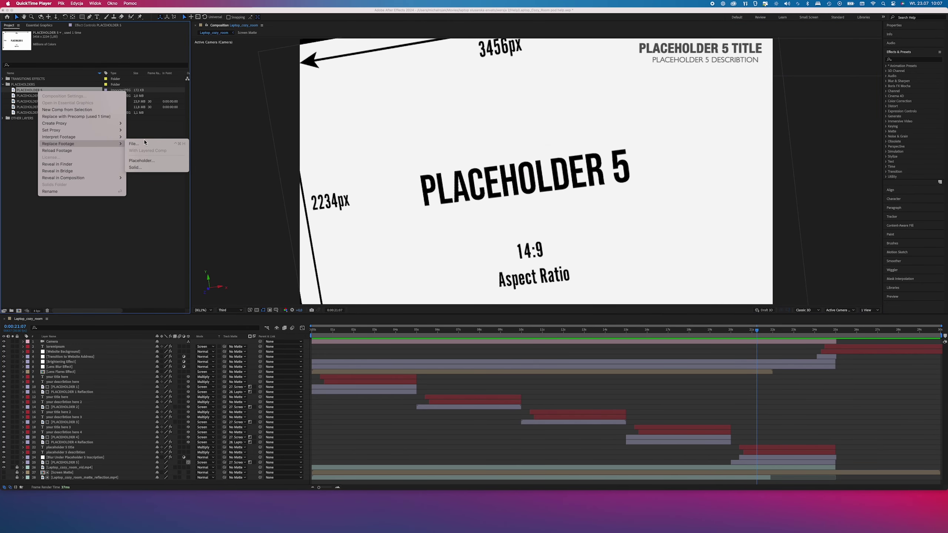
pyautogui.click(145, 145)
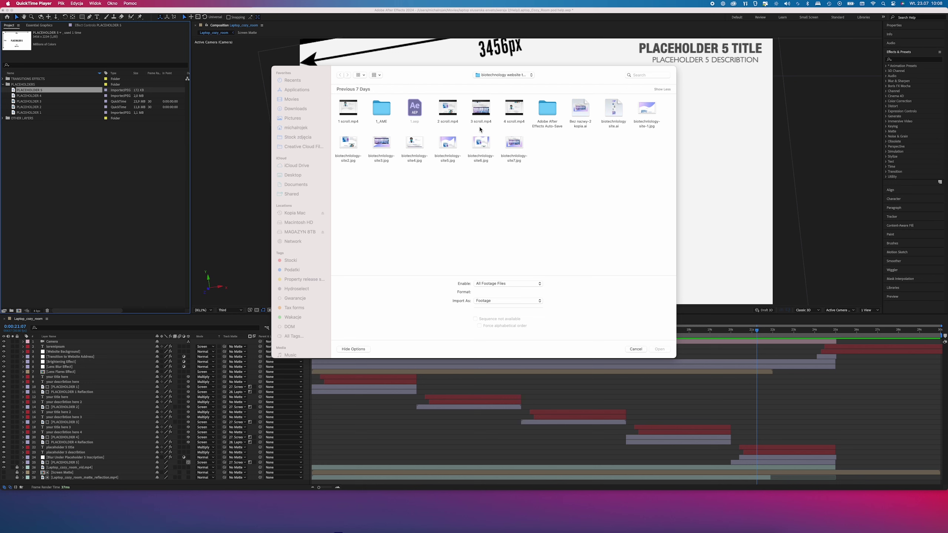
pyautogui.click(376, 148)
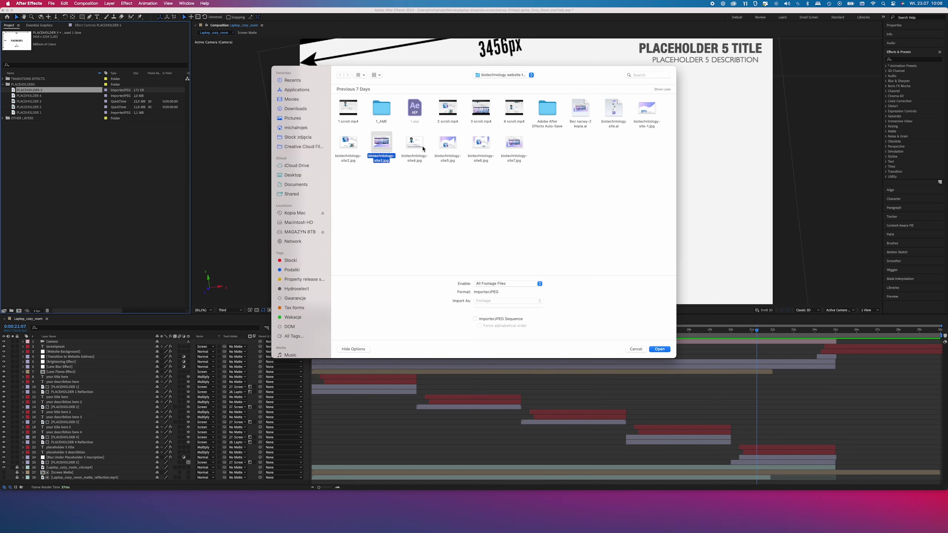
pyautogui.click(660, 349)
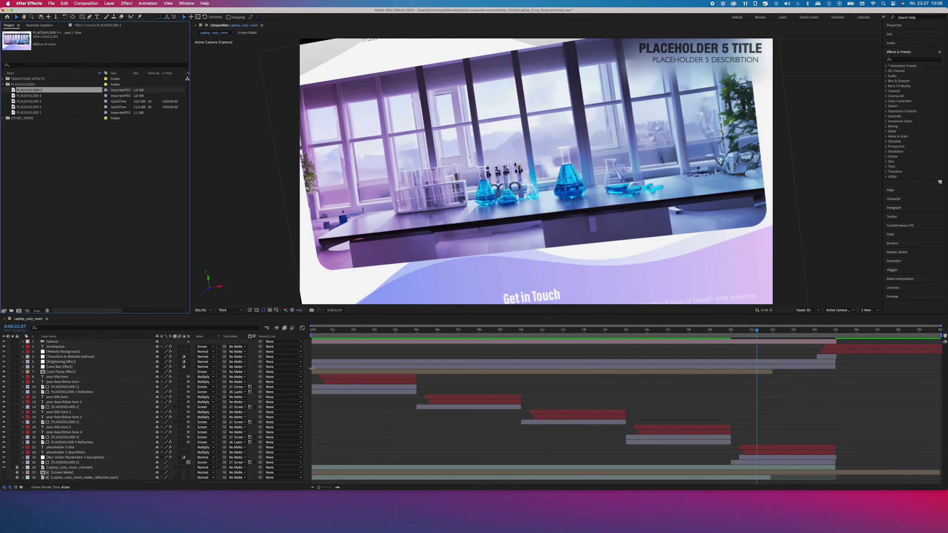
pyautogui.click(39, 26)
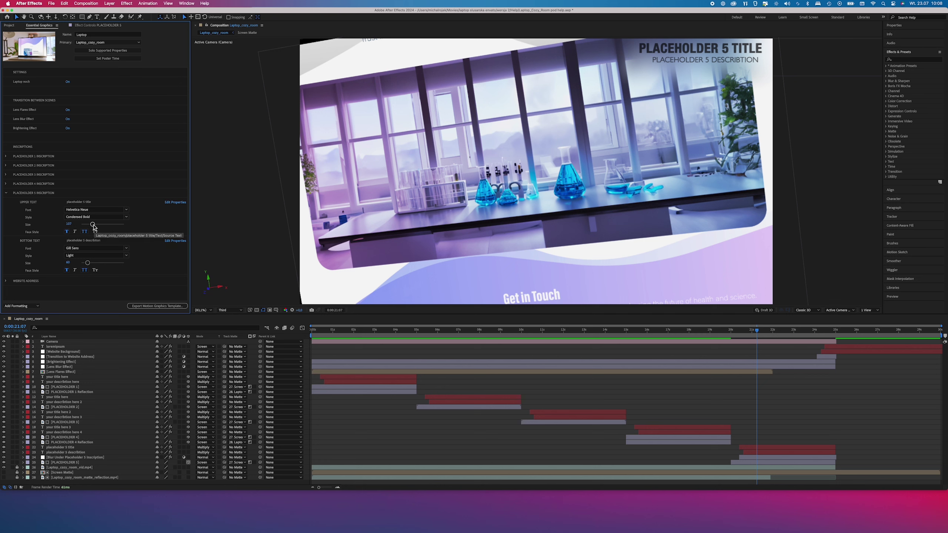
# Replace the Placeholder 5 title with YOUR TITLE HERE and description with YOUR DESCRIPTION HERE
pyautogui.click(53, 208)
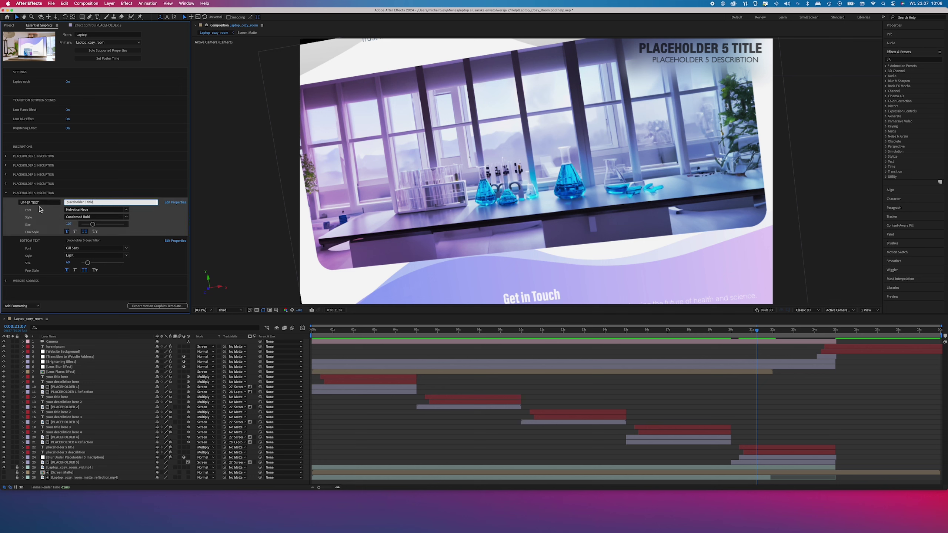
pyautogui.tripleClick(105, 201)
pyautogui.write('your title here')
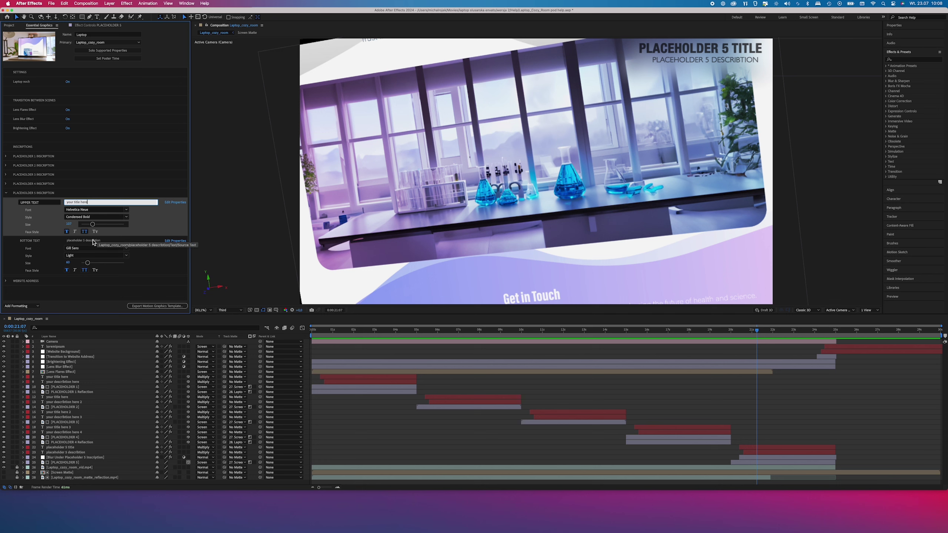
pyautogui.click(116, 239)
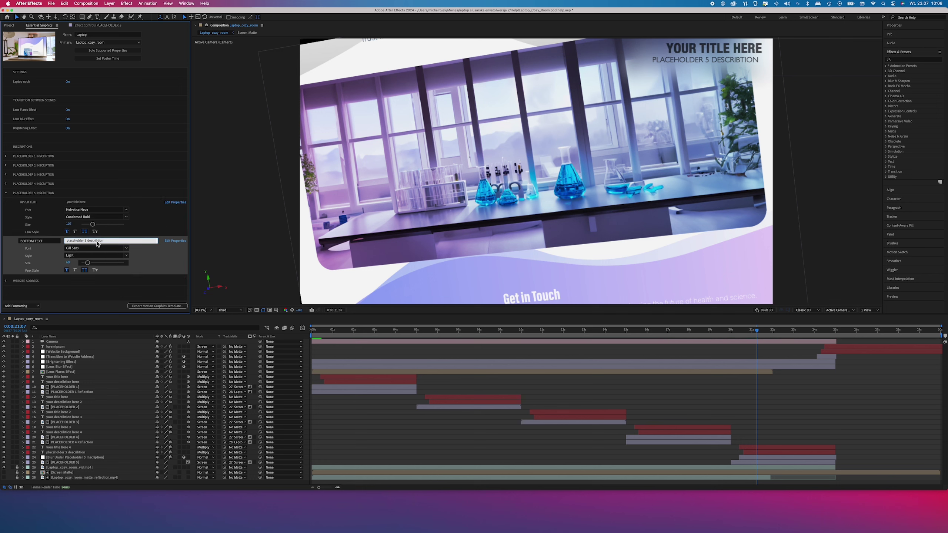
pyautogui.tripleClick(118, 240)
pyautogui.write('you')
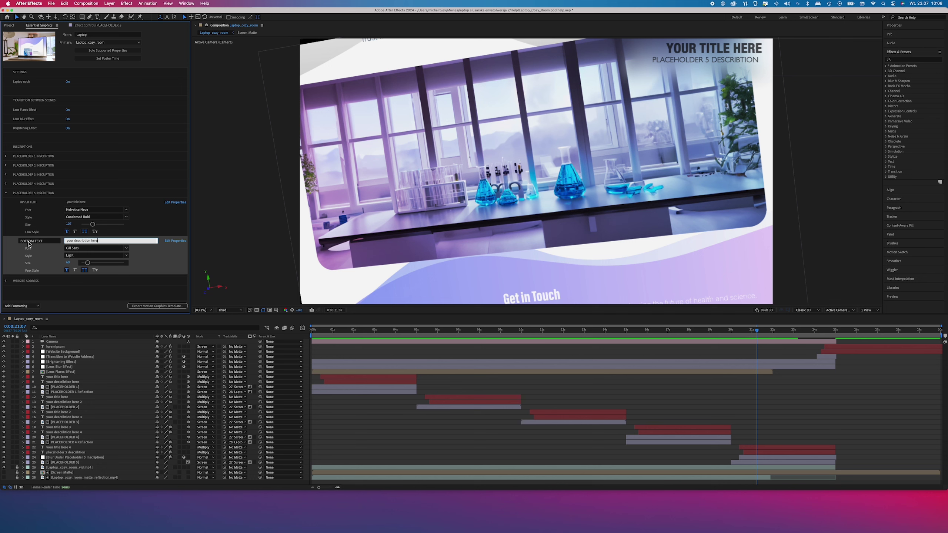
pyautogui.press('Return')
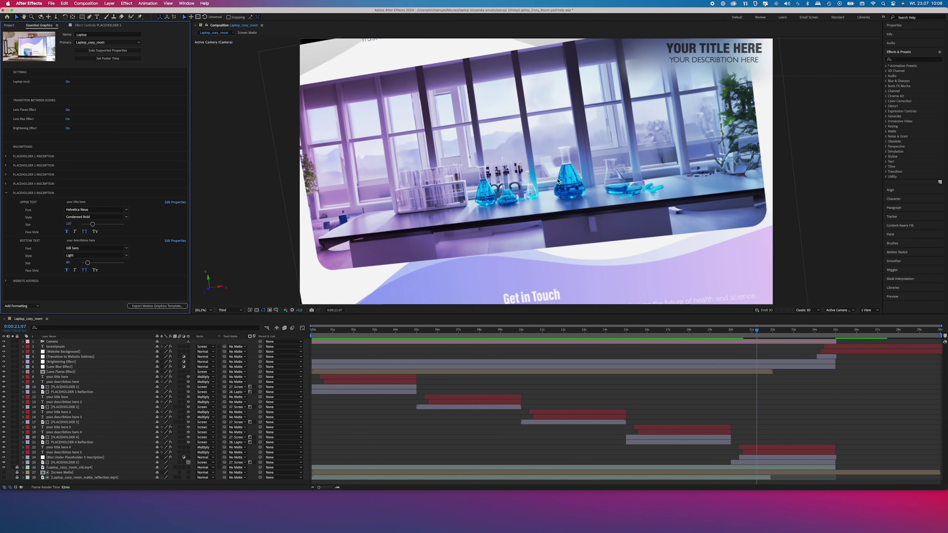
pyautogui.moveTo(757, 331); pyautogui.dragTo(765, 343)
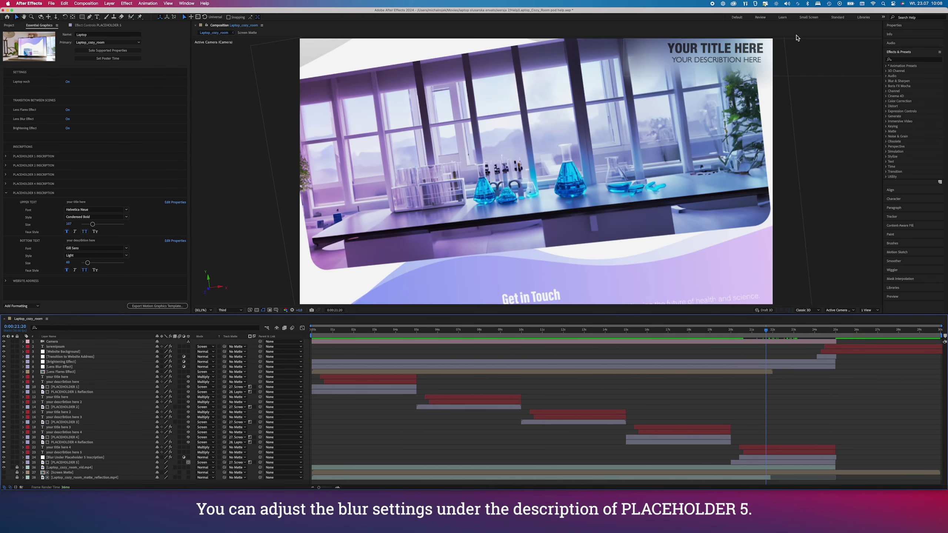
# Shift the Blur Under Placeholder 5 Inscription patch right behind the title, then preview scene 5
pyautogui.click(77, 457)
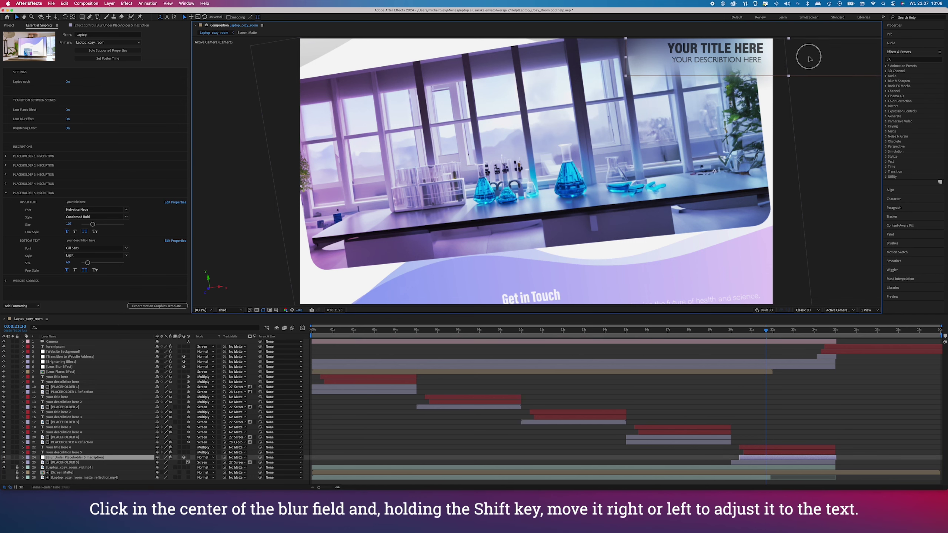
pyautogui.moveTo(809, 64)
pyautogui.mouseDown()
pyautogui.moveTo(837, 58)
pyautogui.moveTo(767, 60)
pyautogui.moveTo(840, 63)
pyautogui.mouseUp()
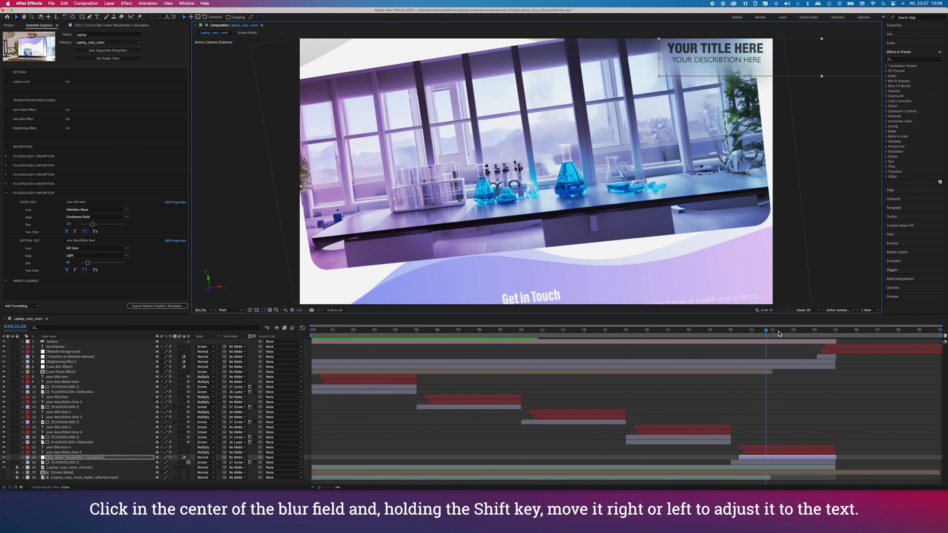
pyautogui.click(716, 339)
pyautogui.moveTo(716, 341); pyautogui.dragTo(746, 342)
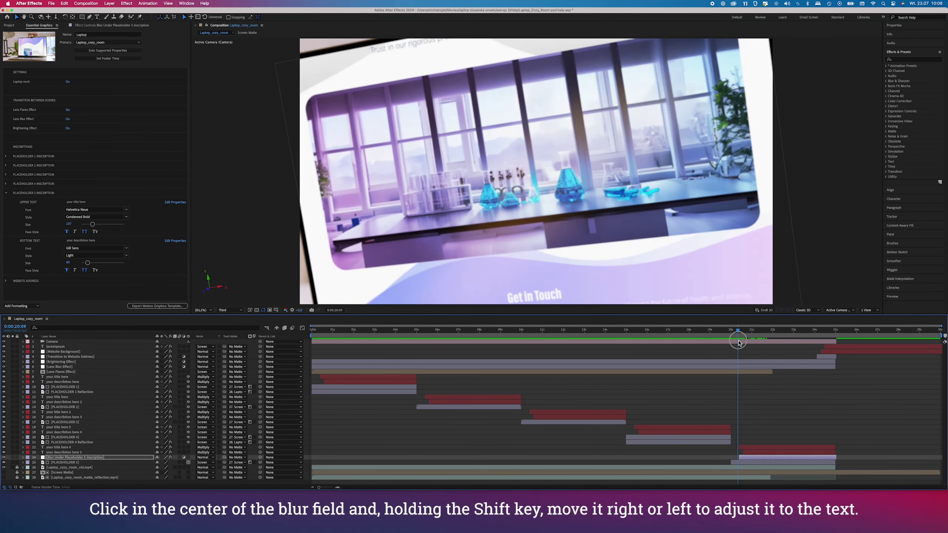
pyautogui.moveTo(746, 342); pyautogui.dragTo(805, 350)
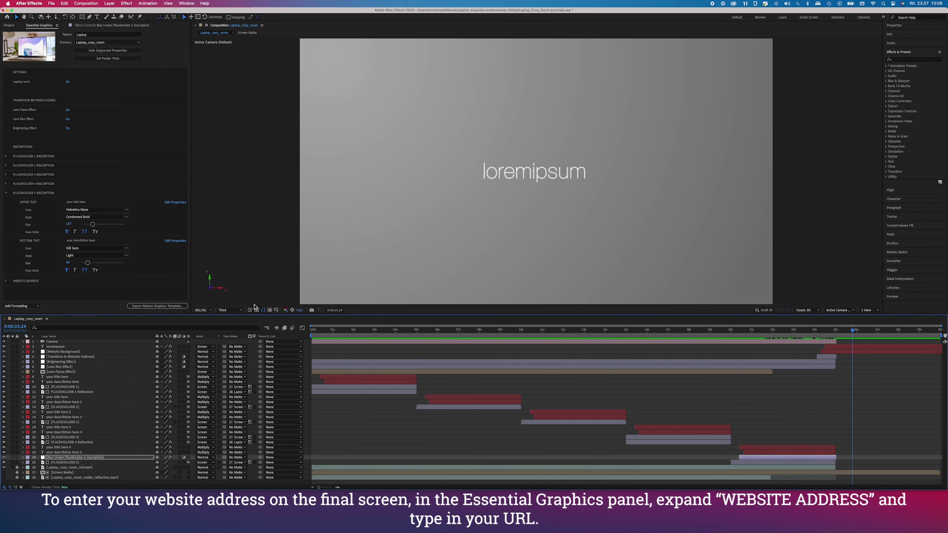
# Change the end screen's WEBSITE ADDRESS from loremipsum to 'your website here'
pyautogui.click(6, 281)
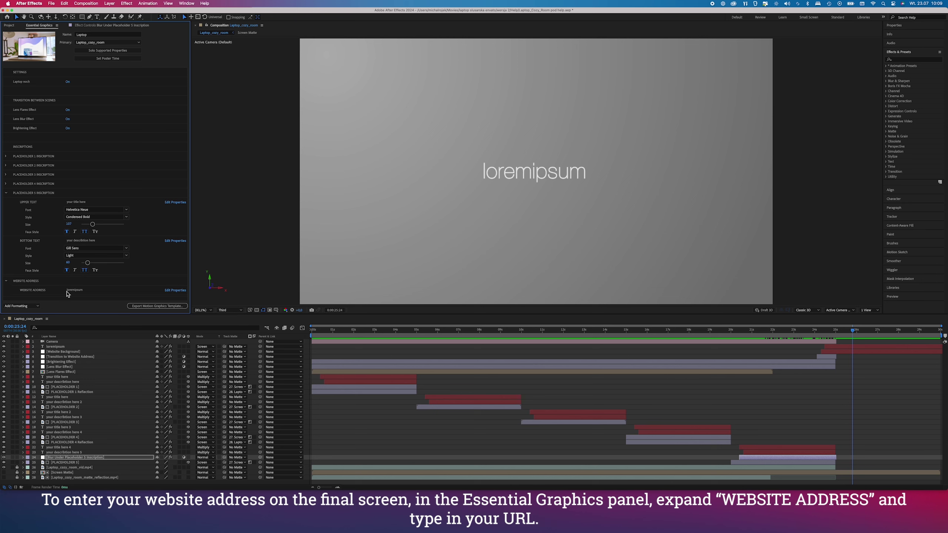
pyautogui.click(82, 292)
pyautogui.moveTo(92, 292); pyautogui.dragTo(51, 291)
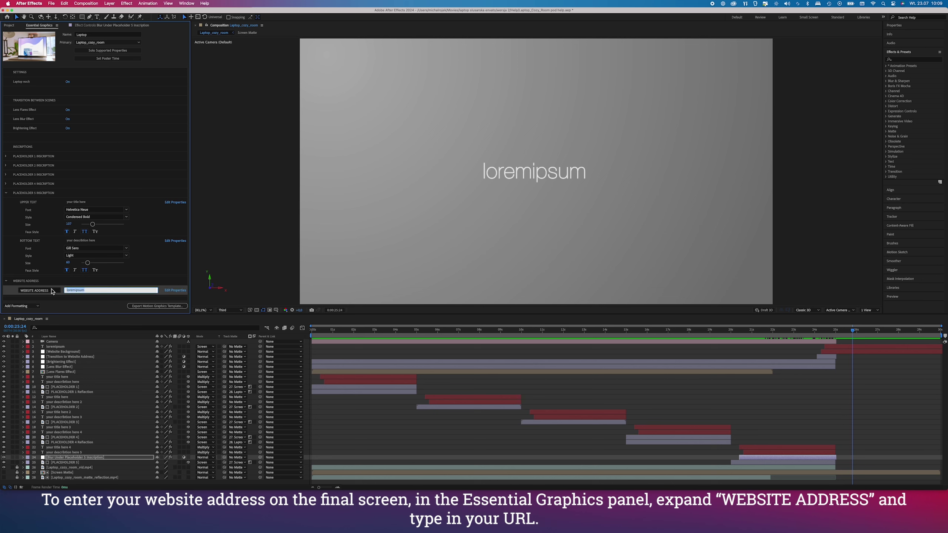
pyautogui.write('your website here')
pyautogui.click(232, 255)
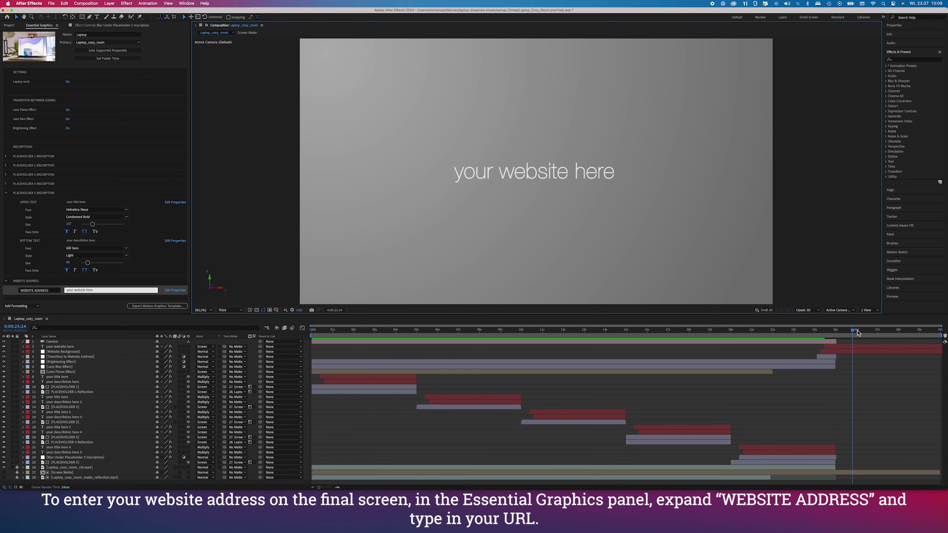
pyautogui.moveTo(857, 332)
pyautogui.mouseDown()
pyautogui.moveTo(890, 333)
pyautogui.moveTo(860, 337)
pyautogui.mouseUp()
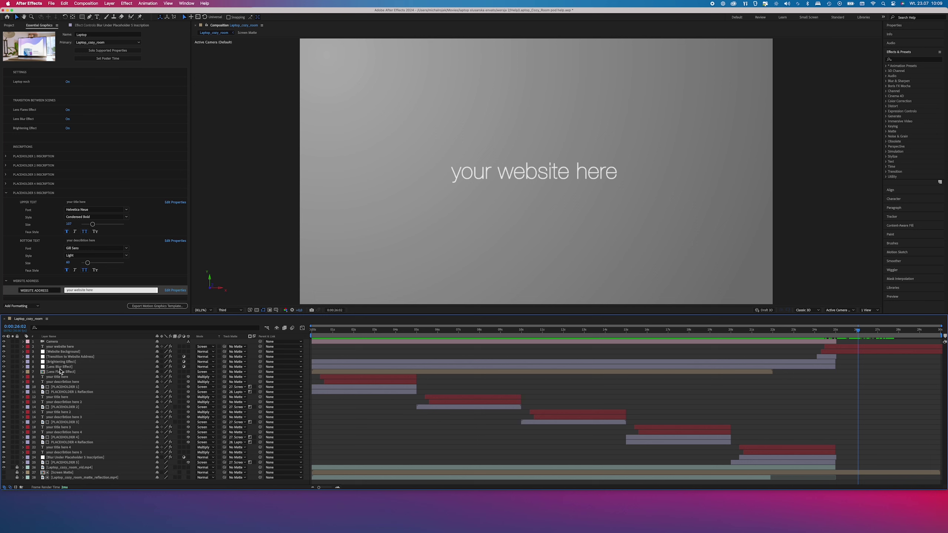
# Sample a light purple from the website scene as the Website Background gradient's start colour
pyautogui.click(61, 352)
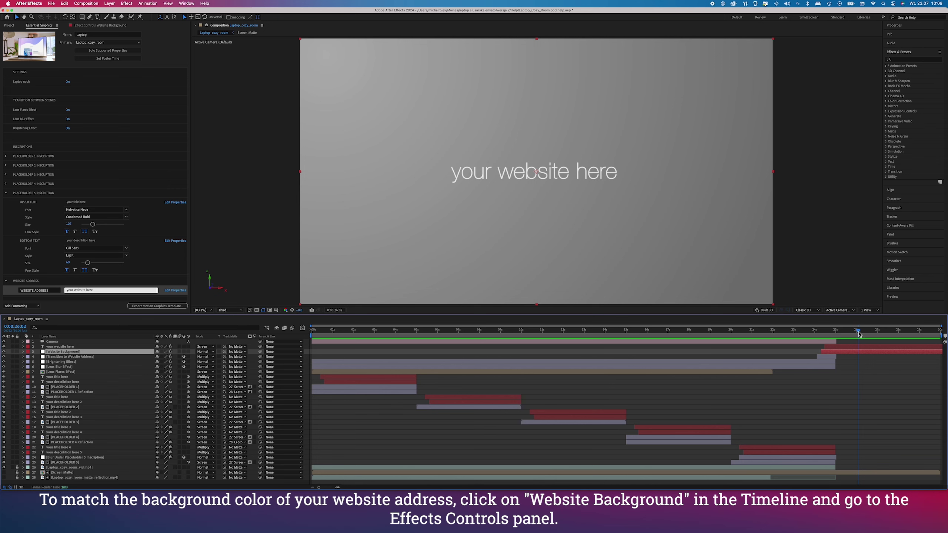
pyautogui.click(85, 26)
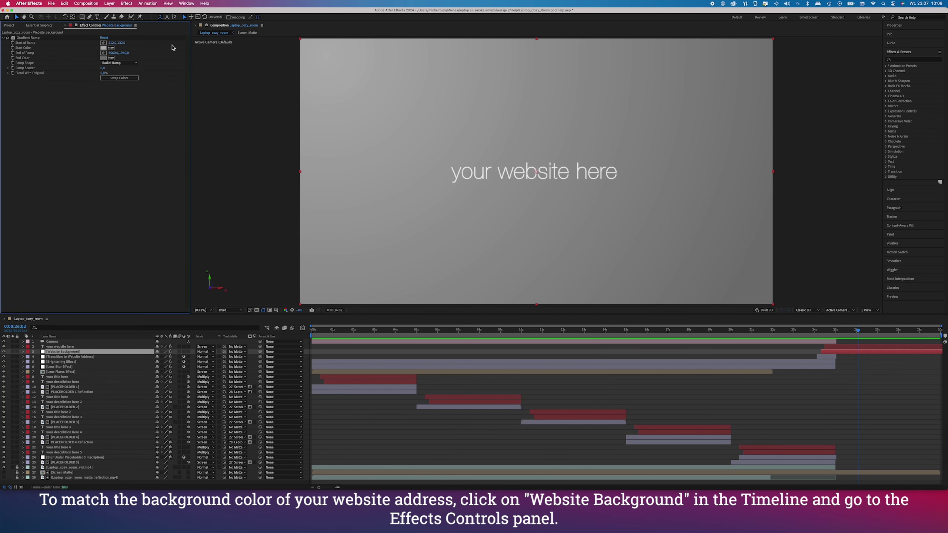
pyautogui.moveTo(857, 330); pyautogui.dragTo(793, 343)
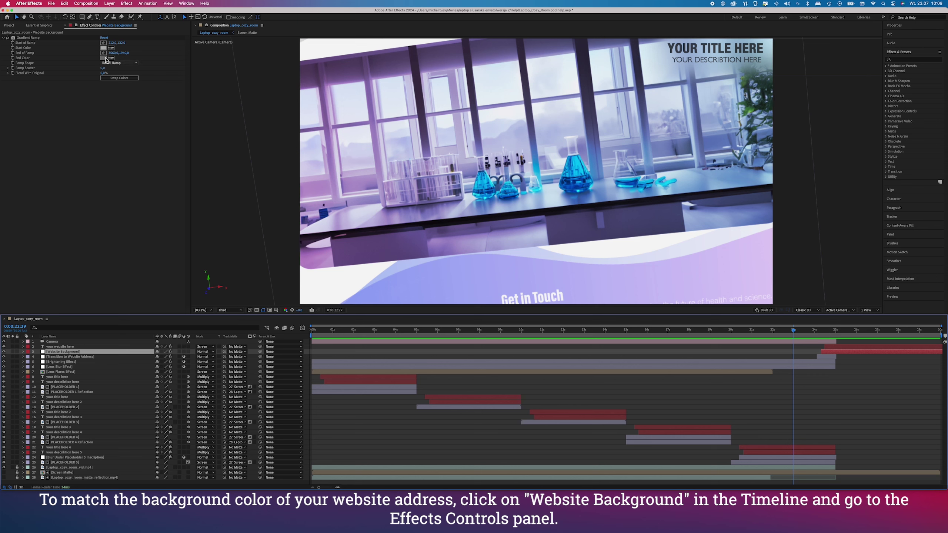
pyautogui.click(110, 48)
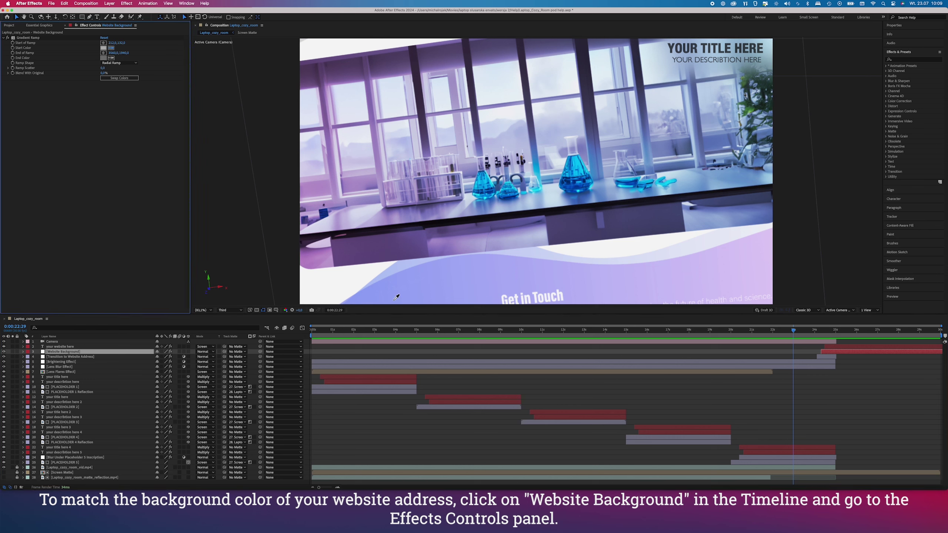
pyautogui.click(361, 300)
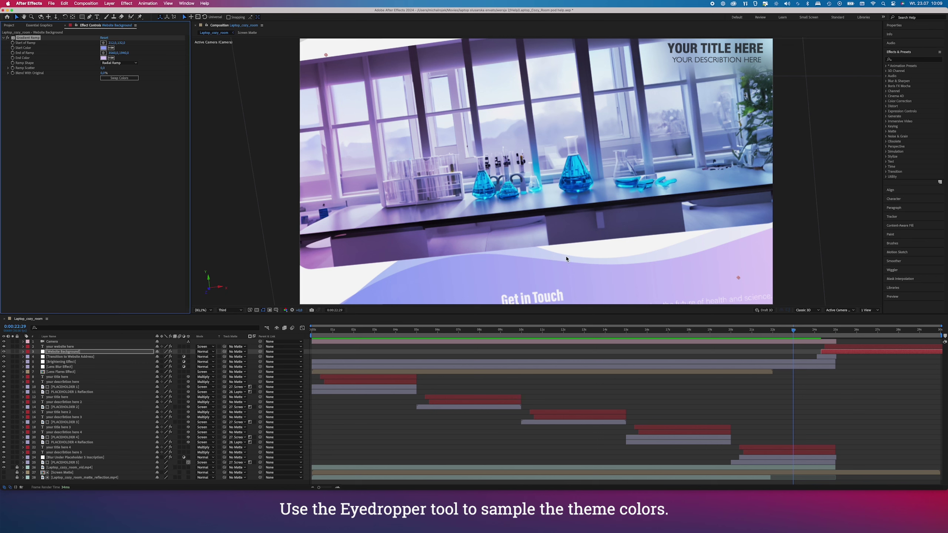
pyautogui.moveTo(792, 333)
pyautogui.mouseDown()
pyautogui.moveTo(839, 336)
pyautogui.moveTo(810, 348)
pyautogui.moveTo(889, 346)
pyautogui.moveTo(795, 360)
pyautogui.moveTo(361, 381)
pyautogui.mouseUp()
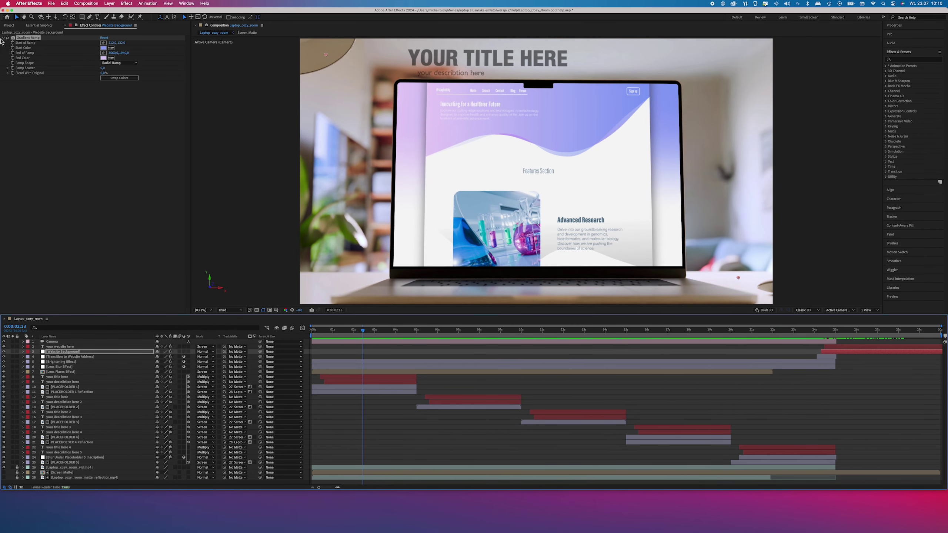
# Turn the Laptop notch On in the template's Essential Graphics properties
pyautogui.click(33, 26)
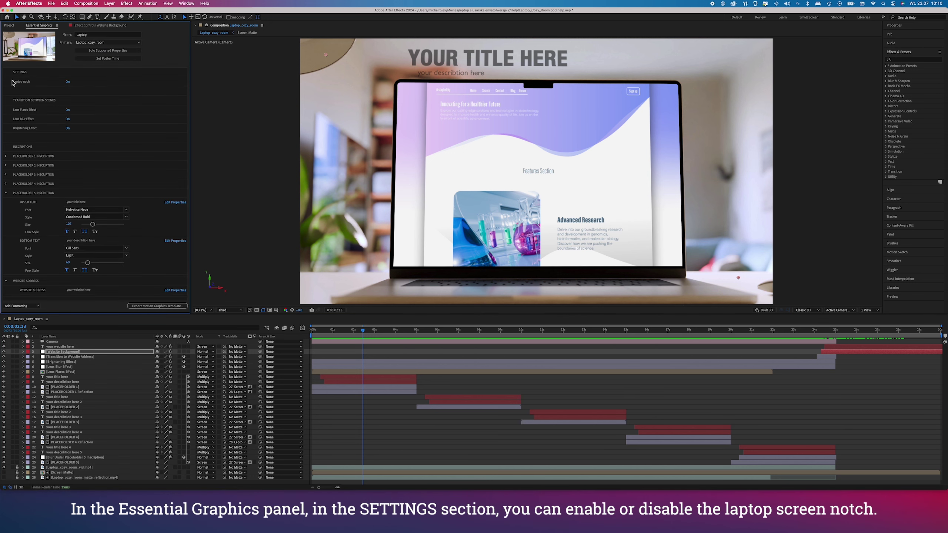
pyautogui.click(67, 82)
pyautogui.moveTo(364, 332); pyautogui.dragTo(419, 339)
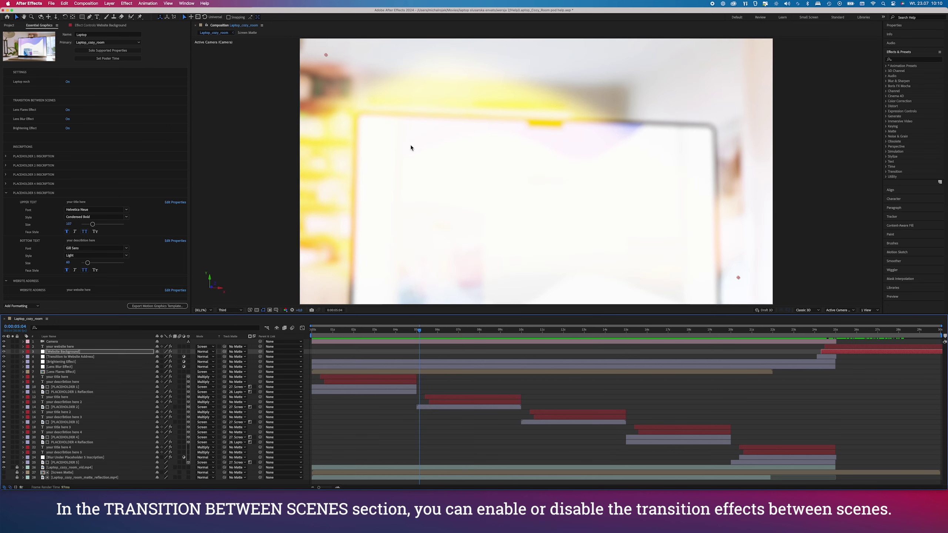
# Compare transition effects, ending with Lens Flares and Lens Blur on and Brightening off
pyautogui.click(67, 110)
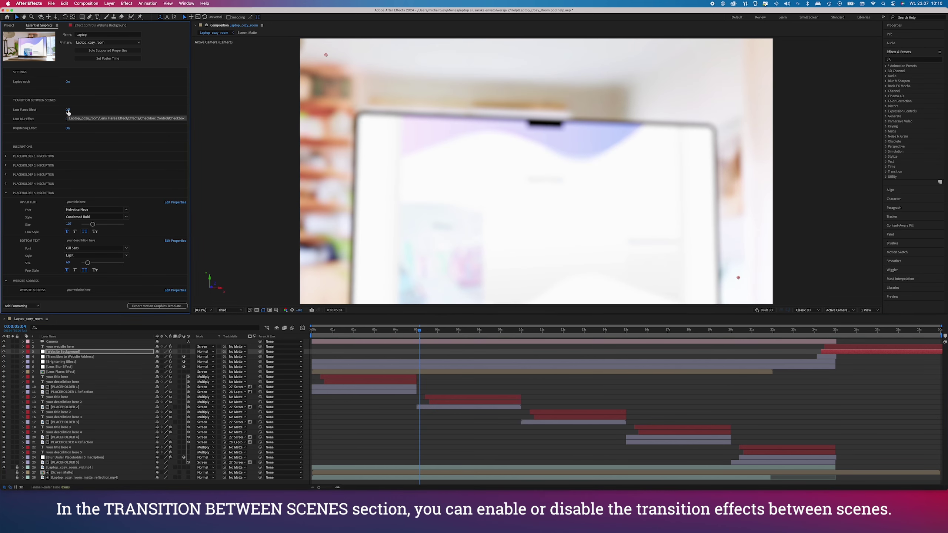
pyautogui.click(68, 111)
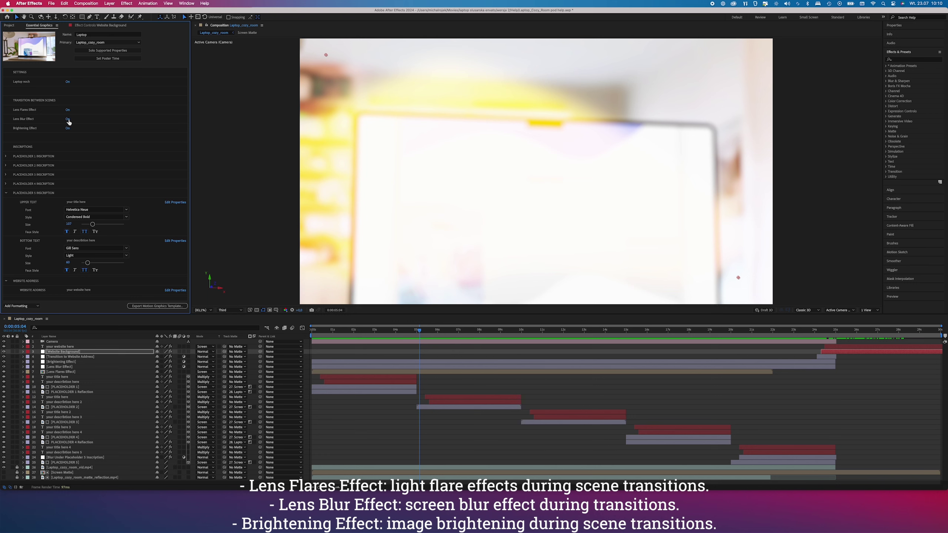
pyautogui.click(68, 119)
pyautogui.click(68, 110)
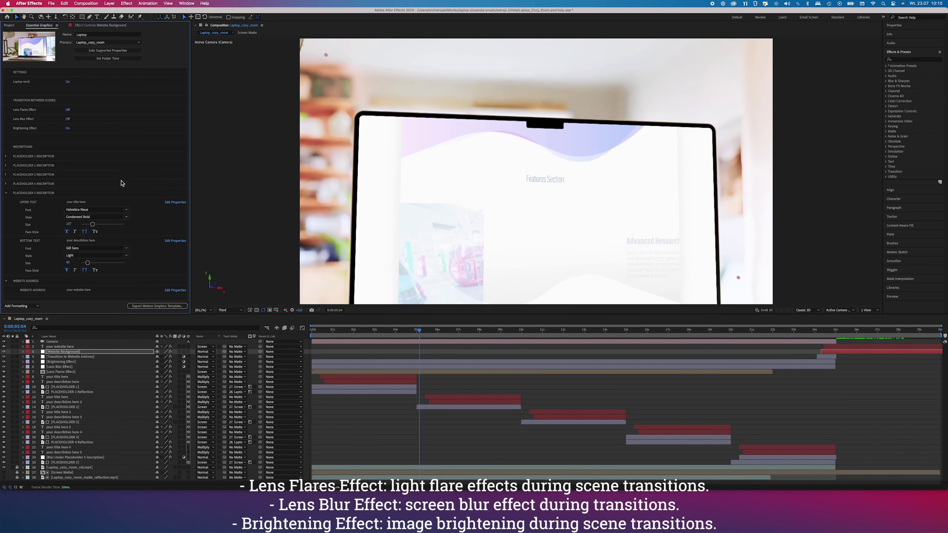
pyautogui.click(66, 129)
pyautogui.click(67, 130)
pyautogui.moveTo(420, 334)
pyautogui.mouseDown()
pyautogui.moveTo(428, 336)
pyautogui.moveTo(419, 334)
pyautogui.mouseUp()
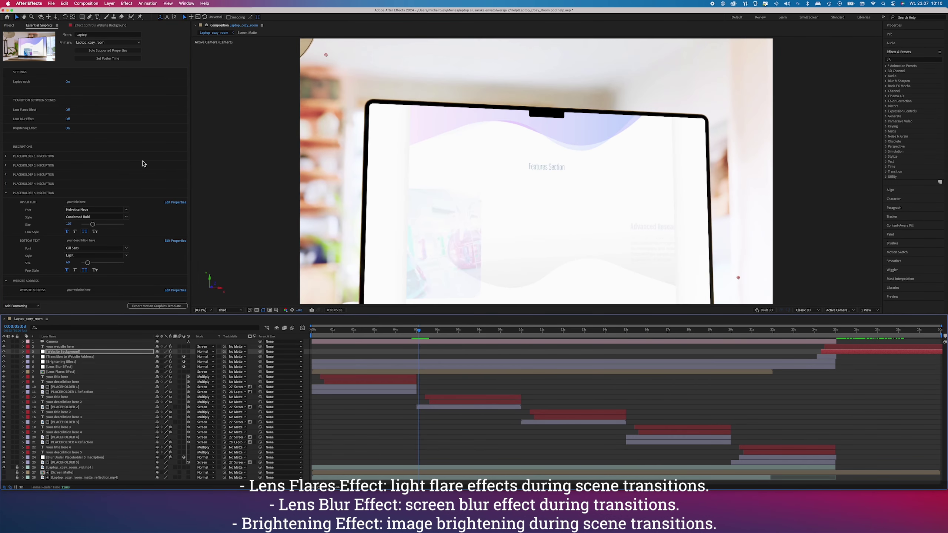
pyautogui.click(67, 129)
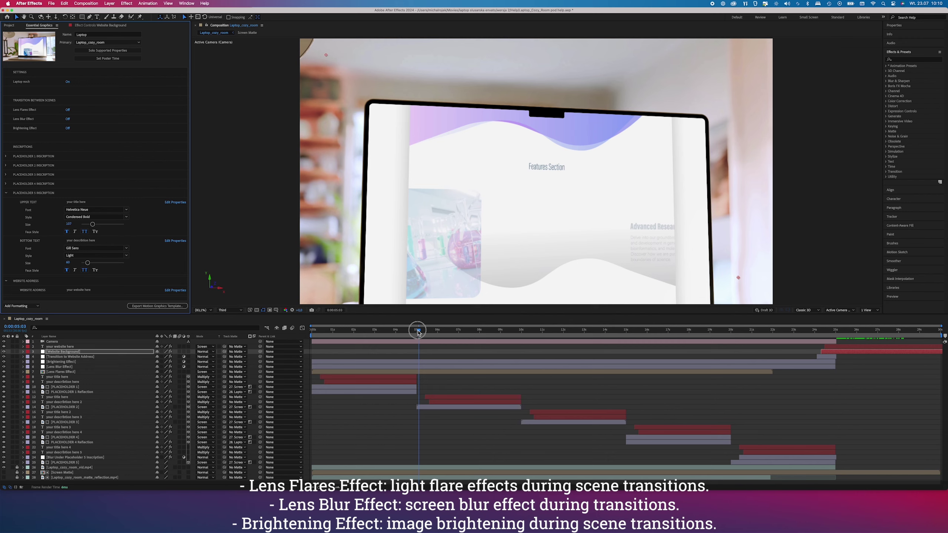
pyautogui.moveTo(418, 332)
pyautogui.mouseDown()
pyautogui.moveTo(431, 338)
pyautogui.moveTo(418, 341)
pyautogui.moveTo(537, 354)
pyautogui.moveTo(509, 361)
pyautogui.mouseUp()
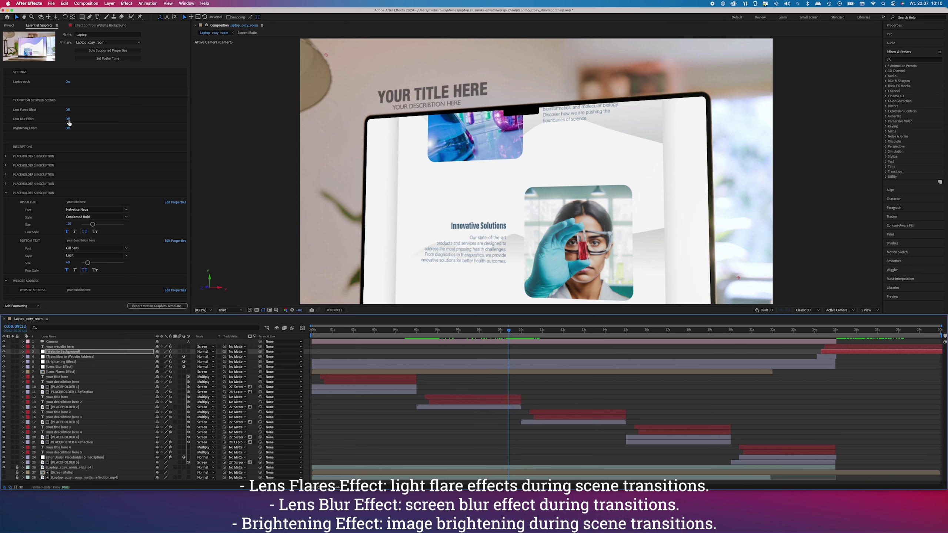
pyautogui.click(67, 119)
pyautogui.click(68, 109)
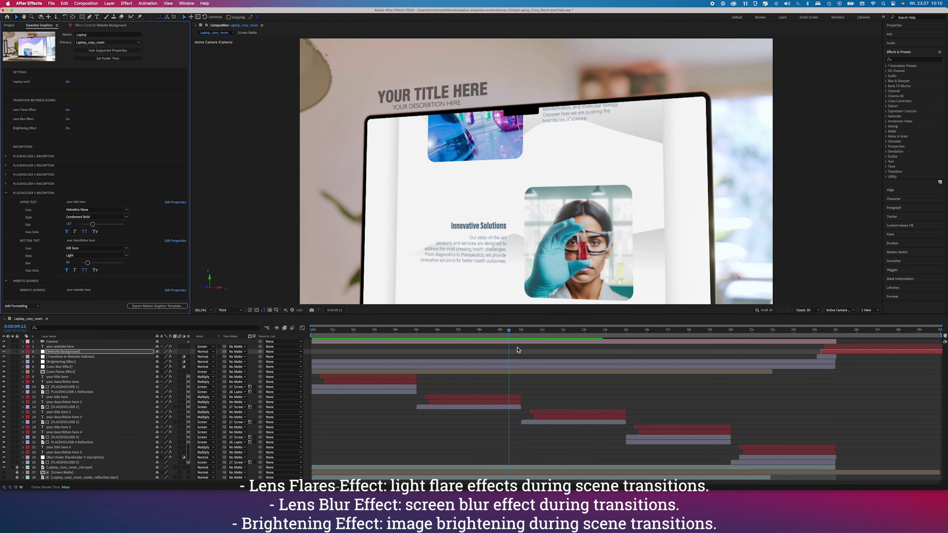